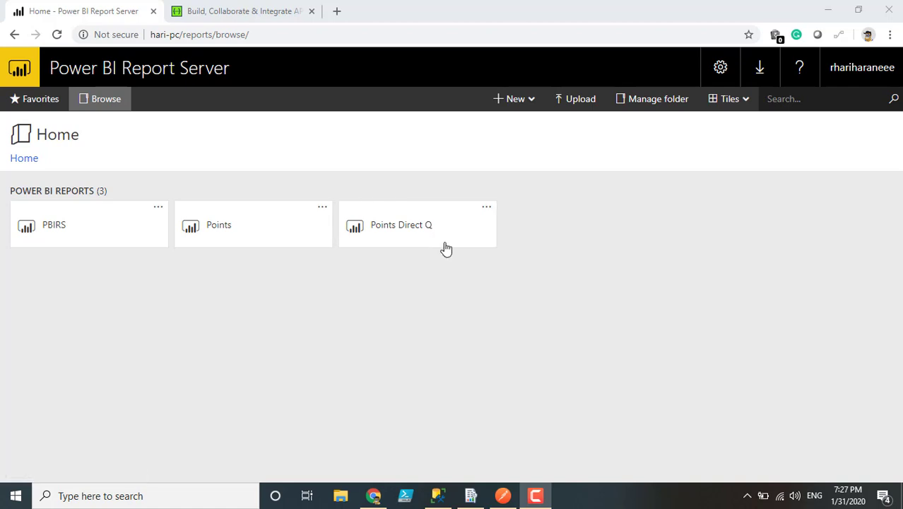
# Step: Show the Points Direct Q data sources page: SQL connection to IT_Dev with Windows Authentication
pyautogui.click(487, 211)
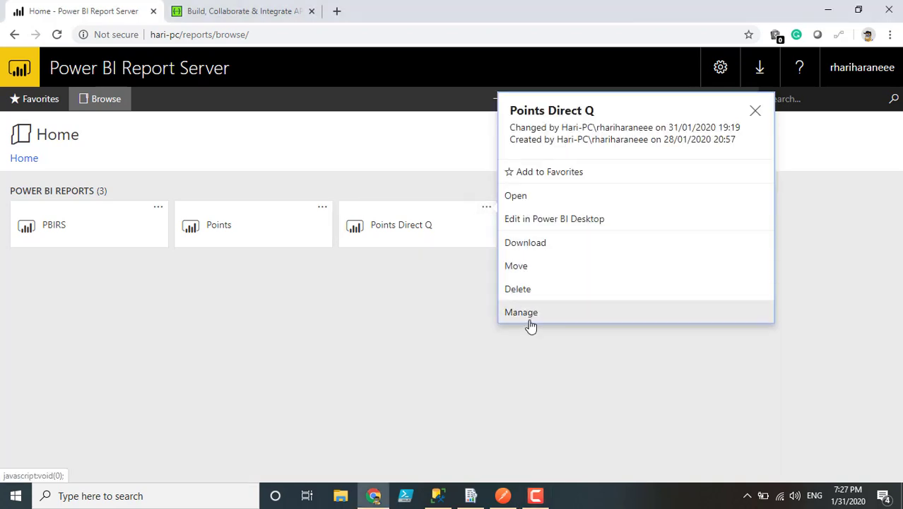
pyautogui.click(528, 316)
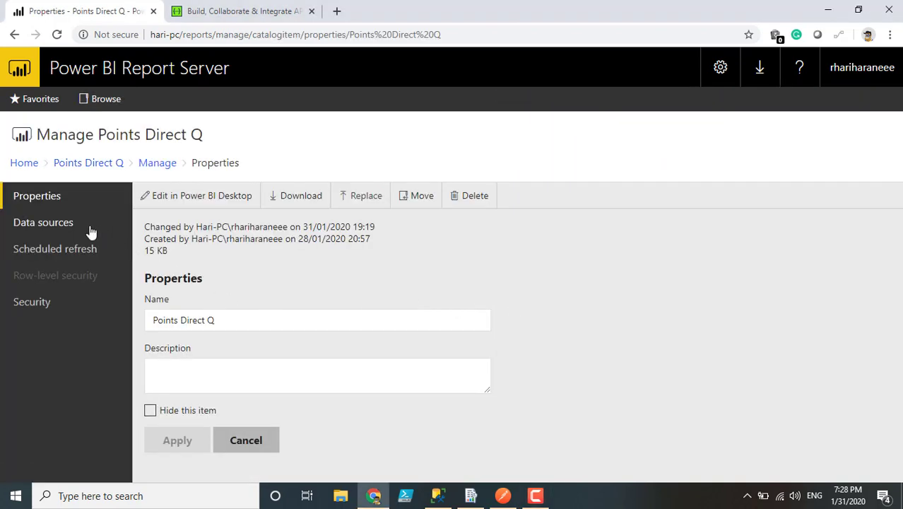
pyautogui.click(68, 225)
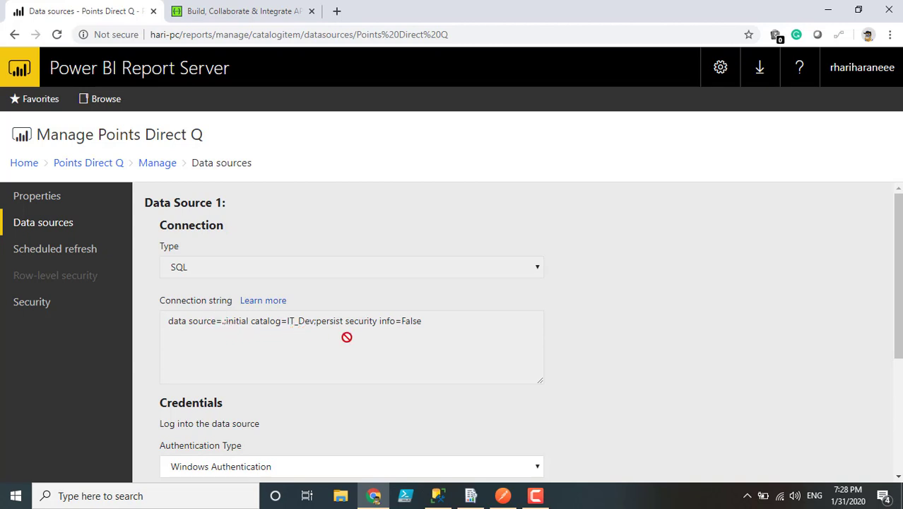
pyautogui.scroll(-3, 458, 354)
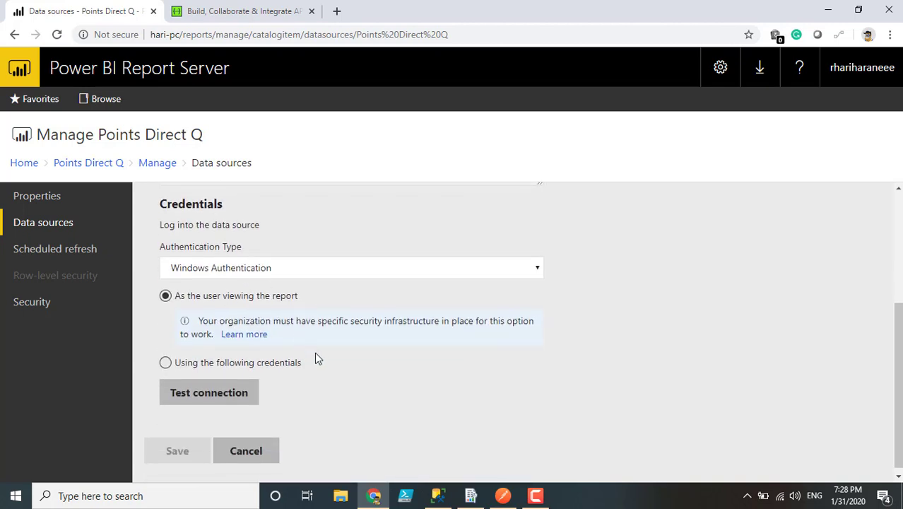
pyautogui.scroll(3, 326, 365)
pyautogui.scroll(1, 326, 365)
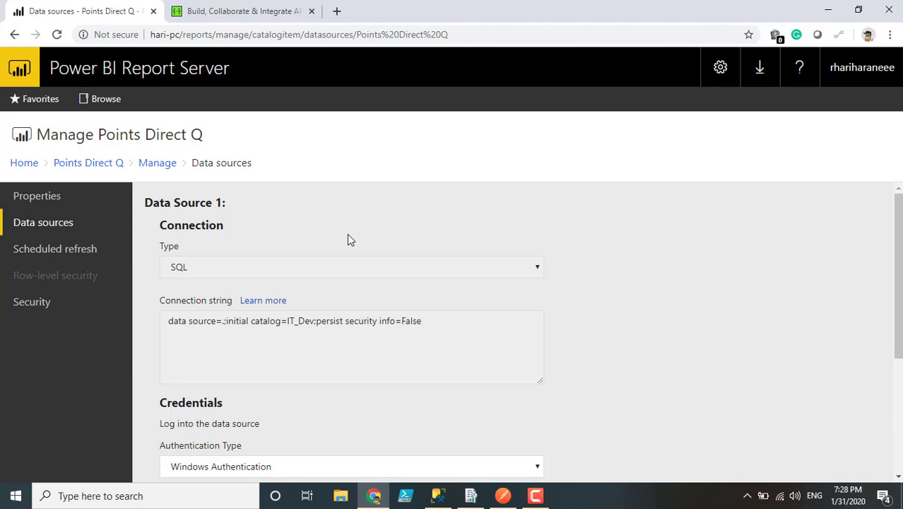
# Step: View the Points Direct Q Value by Name pie chart, then switch to the SwaggerHub PBIRS API tab
pyautogui.click(78, 164)
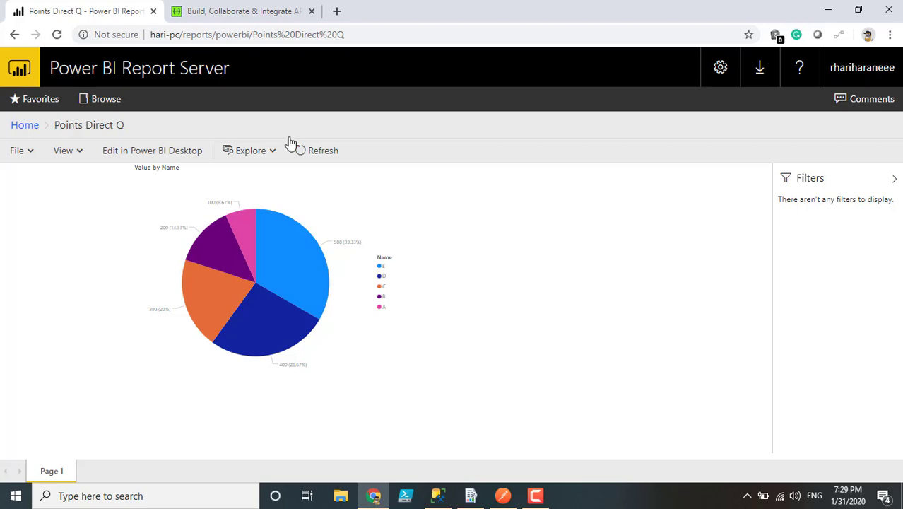
pyautogui.click(262, 7)
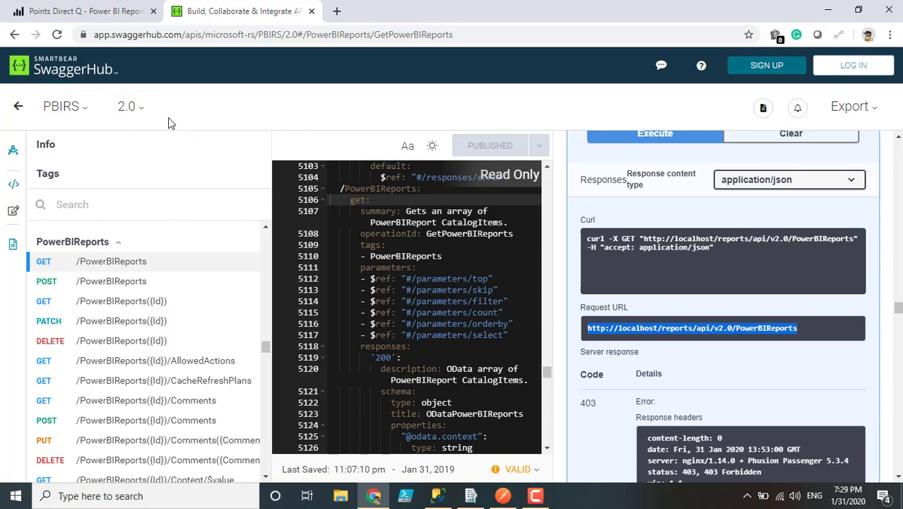
pyautogui.scroll(-10, 170, 328)
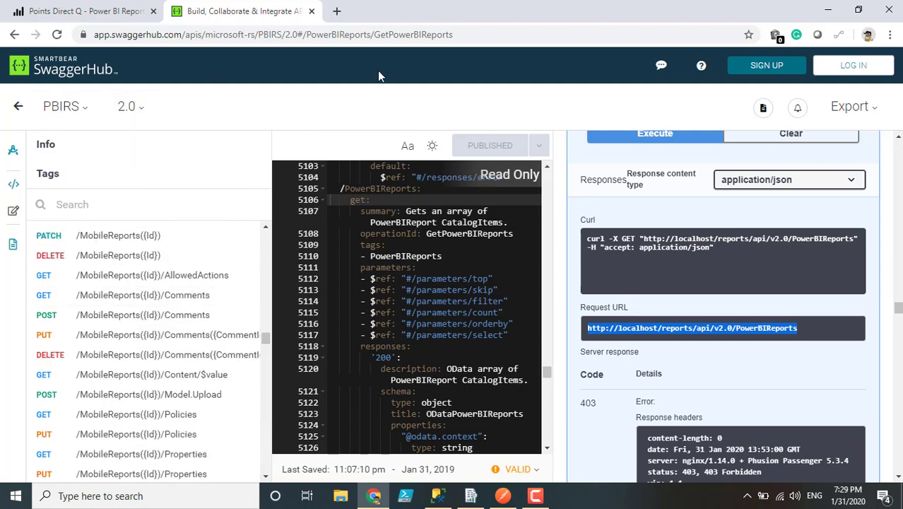
pyautogui.click(395, 34)
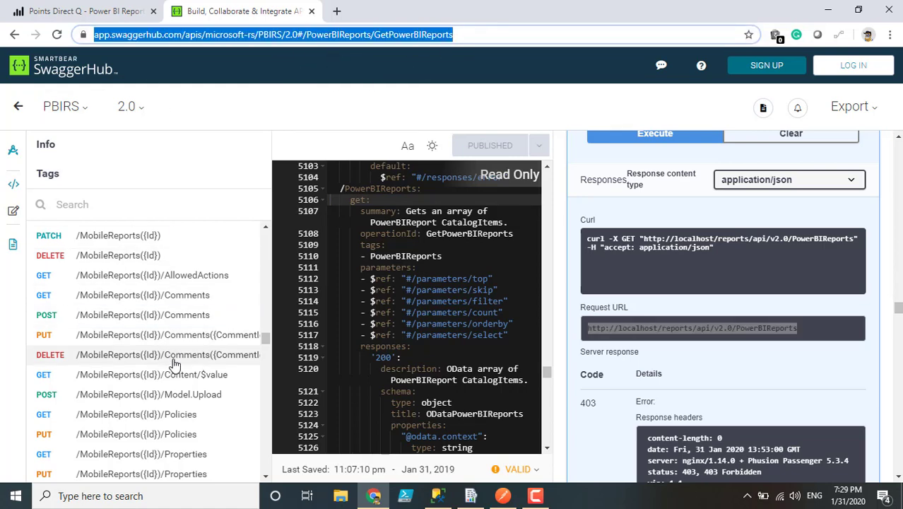
pyautogui.scroll(-3, 174, 342)
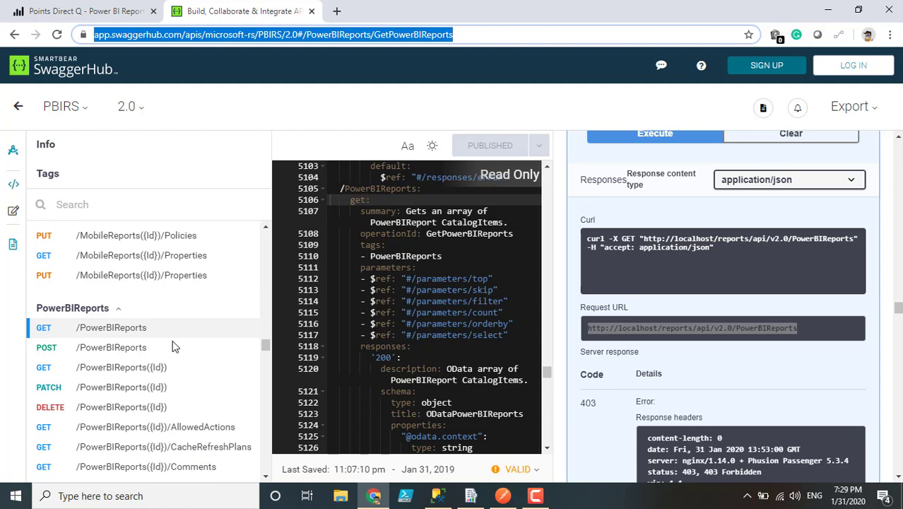
pyautogui.scroll(15, 174, 345)
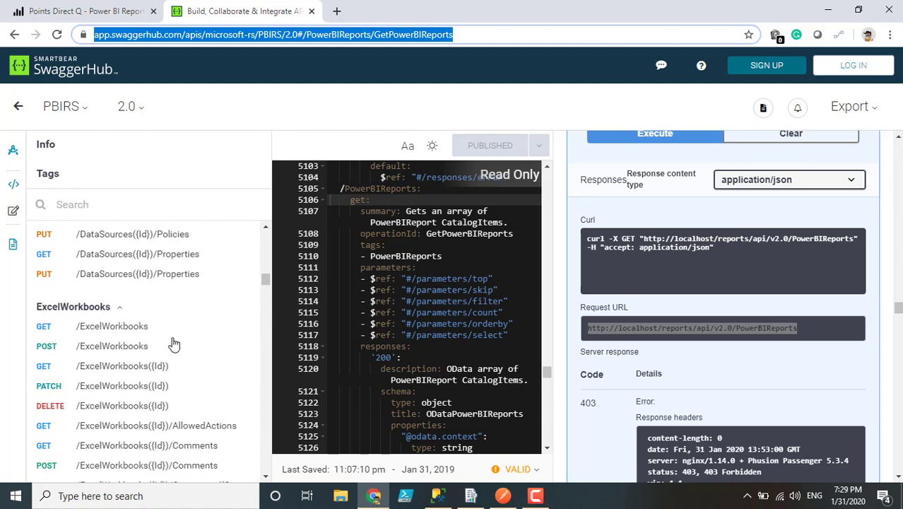
pyautogui.scroll(15, 172, 341)
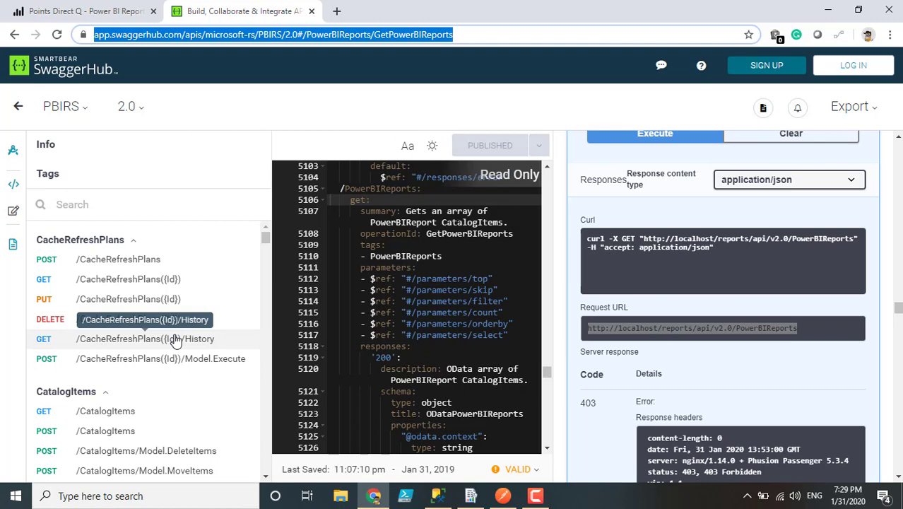
pyautogui.scroll(-8, 175, 340)
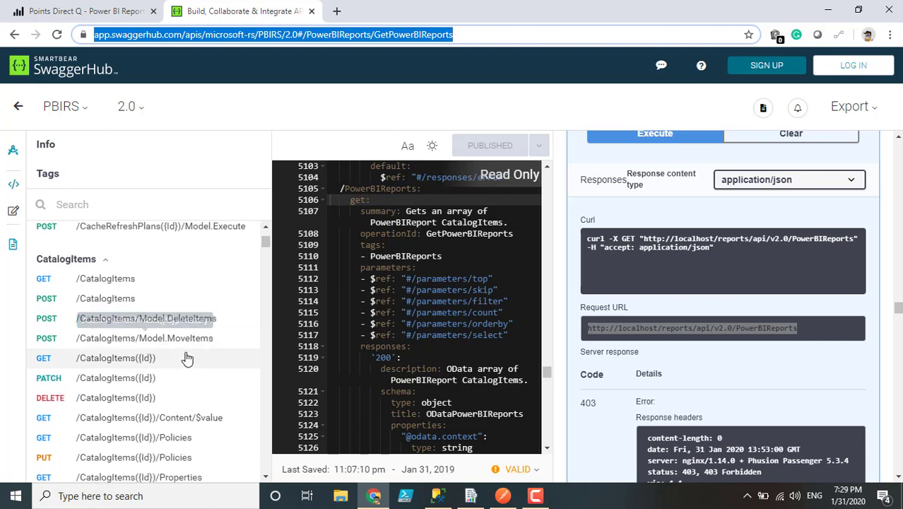
pyautogui.scroll(-10, 187, 359)
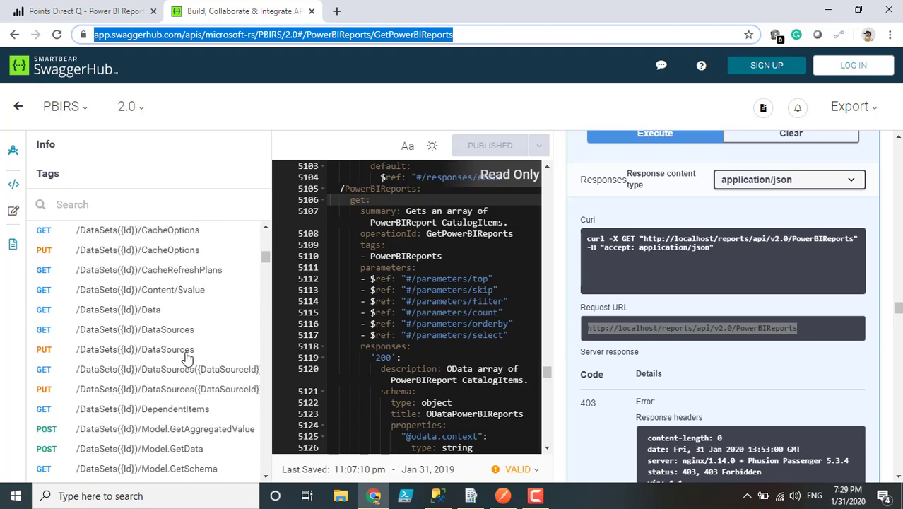
pyautogui.scroll(-4, 187, 359)
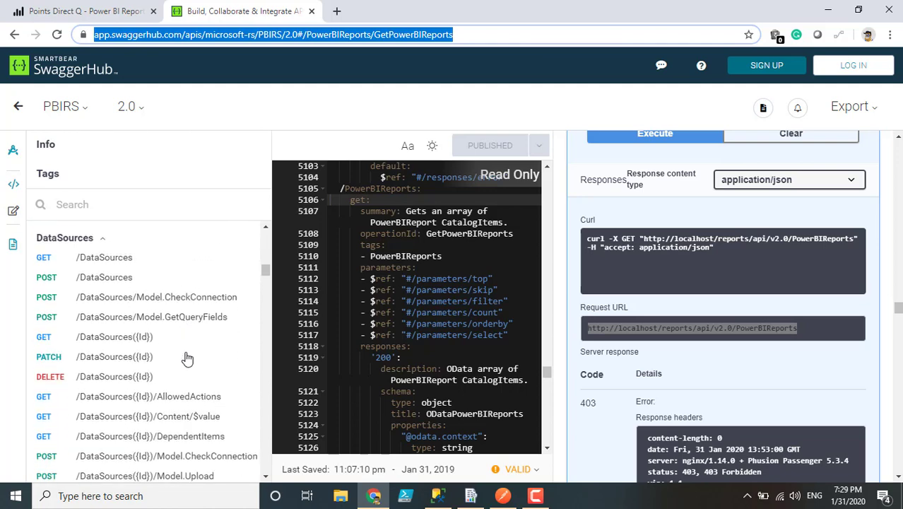
pyautogui.scroll(-5, 187, 359)
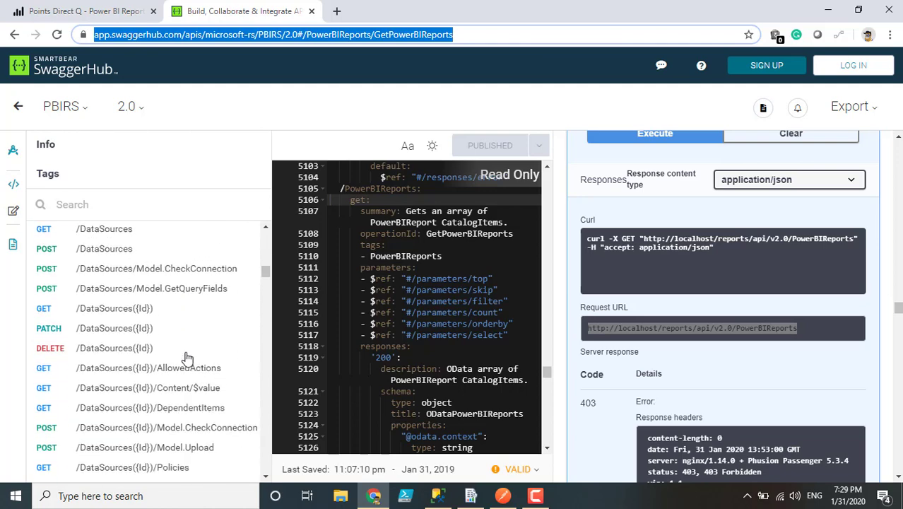
pyautogui.scroll(-5, 187, 359)
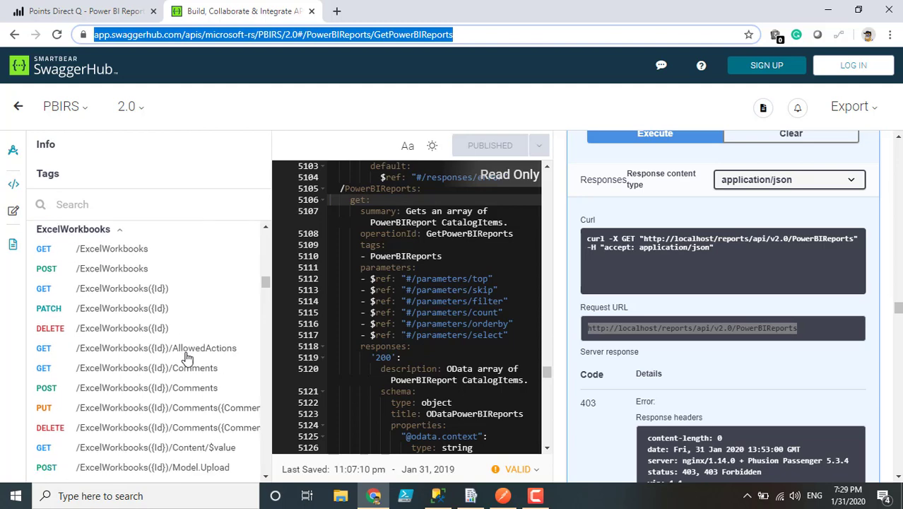
pyautogui.scroll(-3, 192, 374)
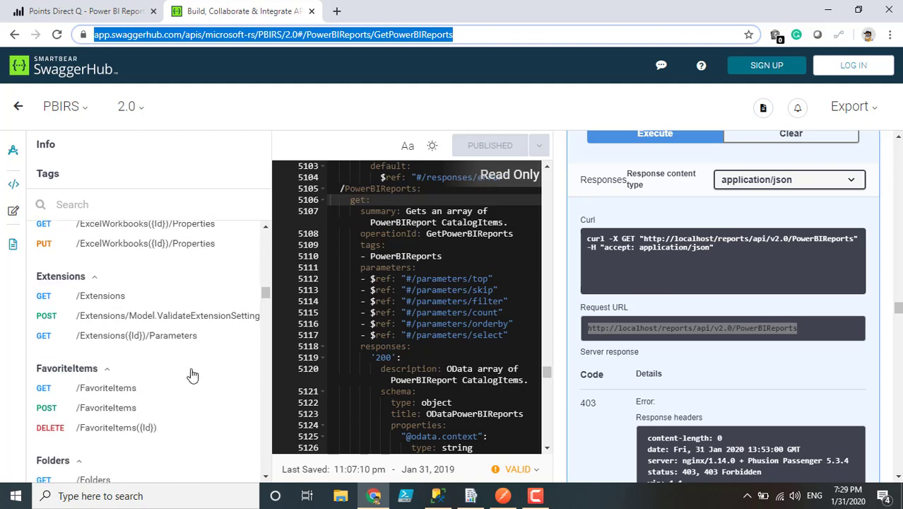
pyautogui.scroll(5, 192, 375)
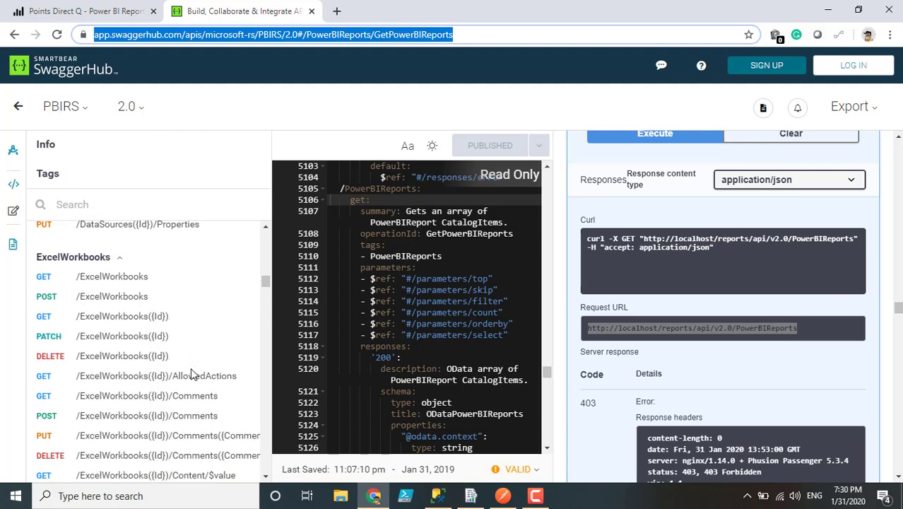
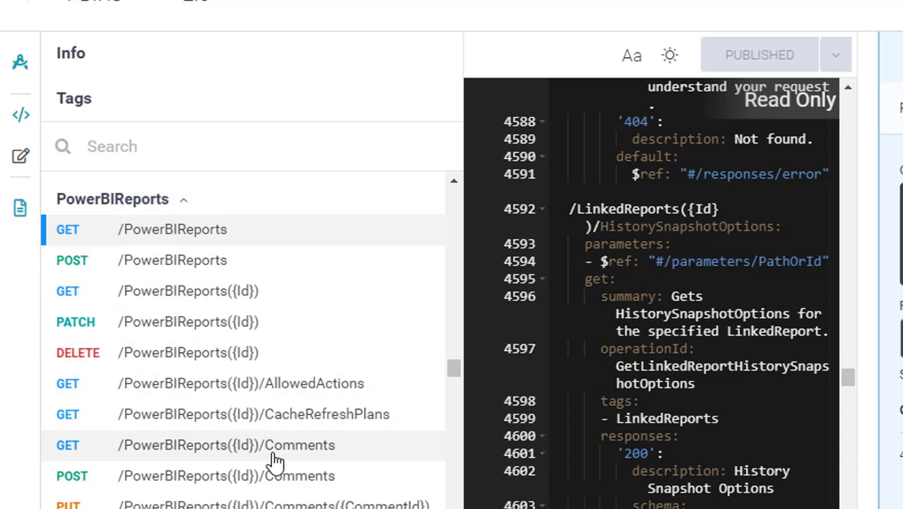
# Step: Scroll SwaggerHub to the GET /PowerBIReports operation and its 403 Forbidden response
pyautogui.scroll(-3, 294, 475)
pyautogui.scroll(-4, 299, 470)
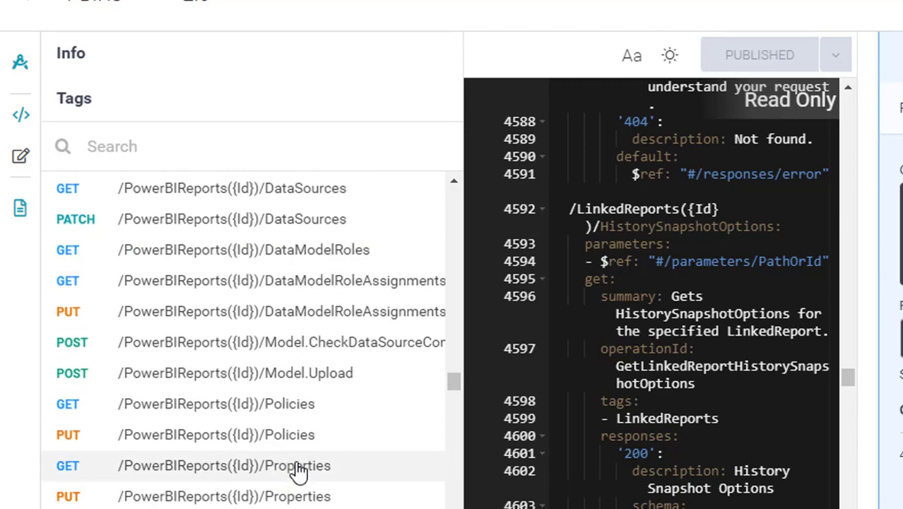
pyautogui.scroll(7, 299, 470)
pyautogui.scroll(1, 299, 468)
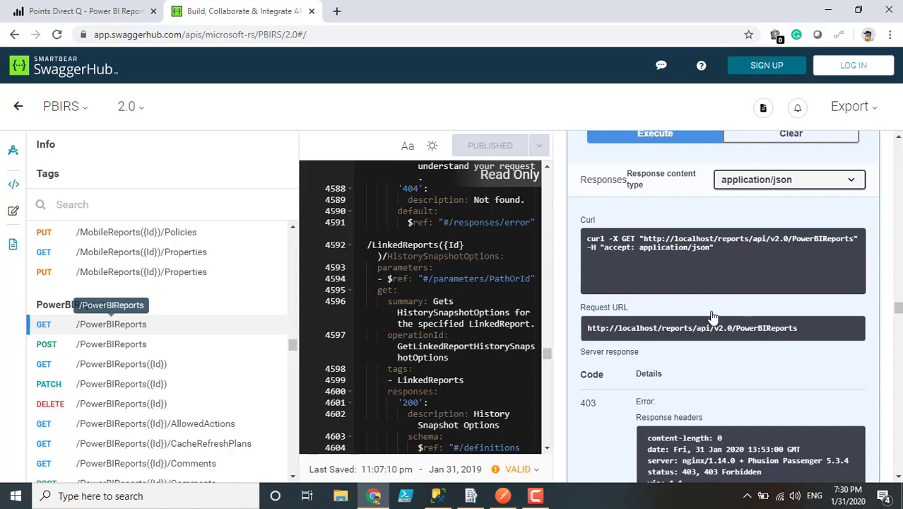
# Step: Review the GET /PowerBIReports panel and cancel its try-out mode
pyautogui.scroll(-5, 712, 318)
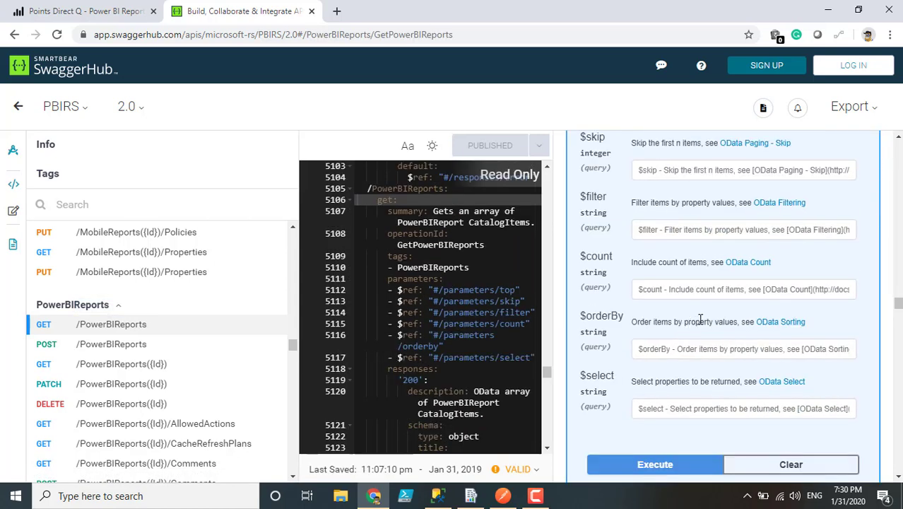
pyautogui.scroll(4, 700, 319)
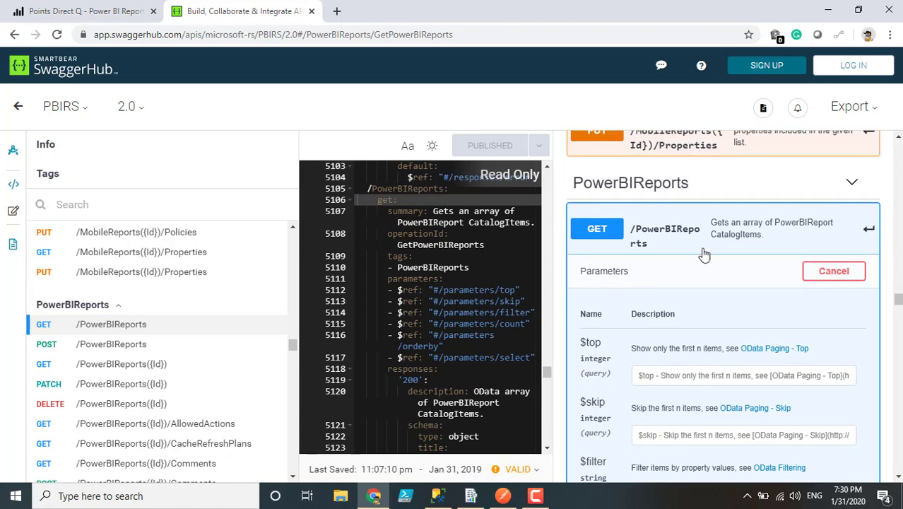
pyautogui.scroll(-4, 696, 309)
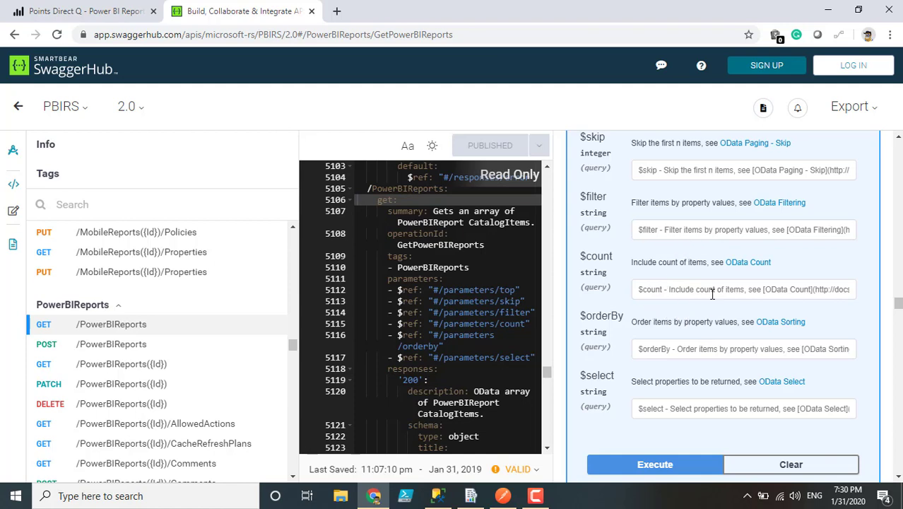
pyautogui.scroll(-3, 705, 308)
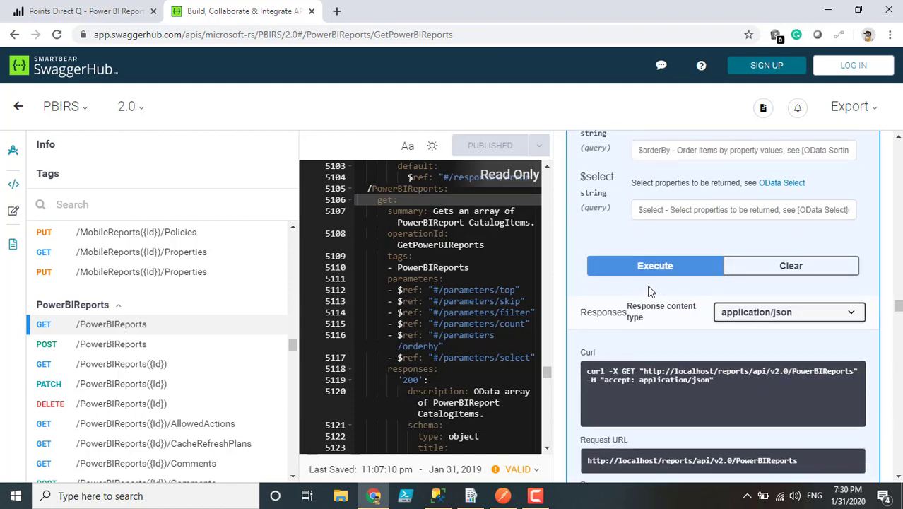
pyautogui.scroll(5, 678, 269)
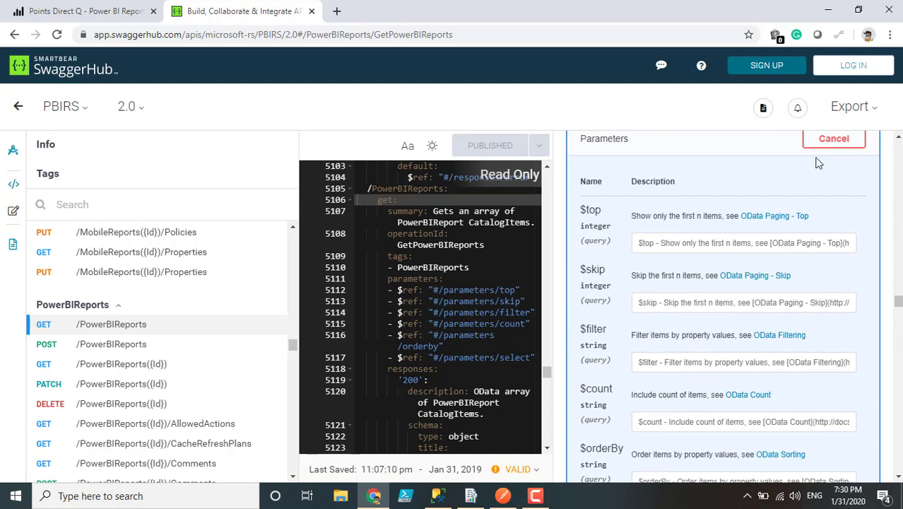
pyautogui.click(832, 140)
pyautogui.scroll(2, 829, 212)
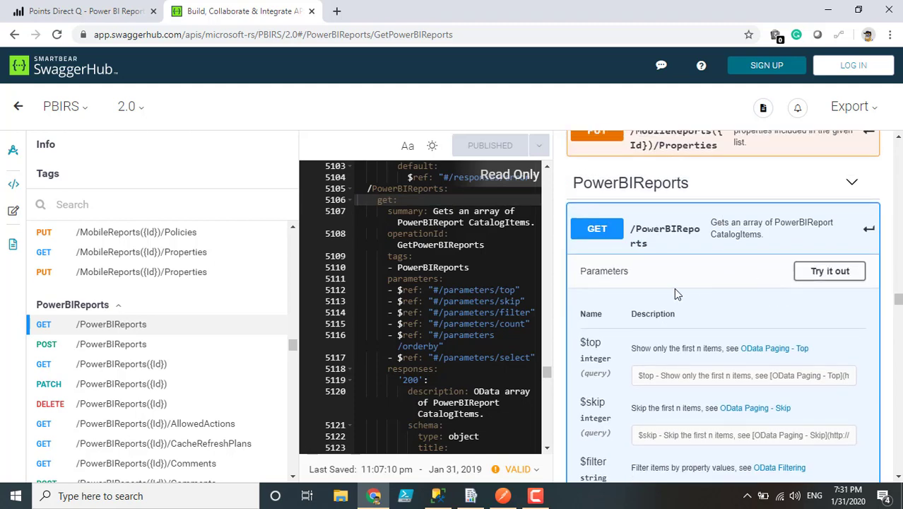
# Step: Try out GET /PowerBIReports again and select its generated request URL
pyautogui.click(829, 276)
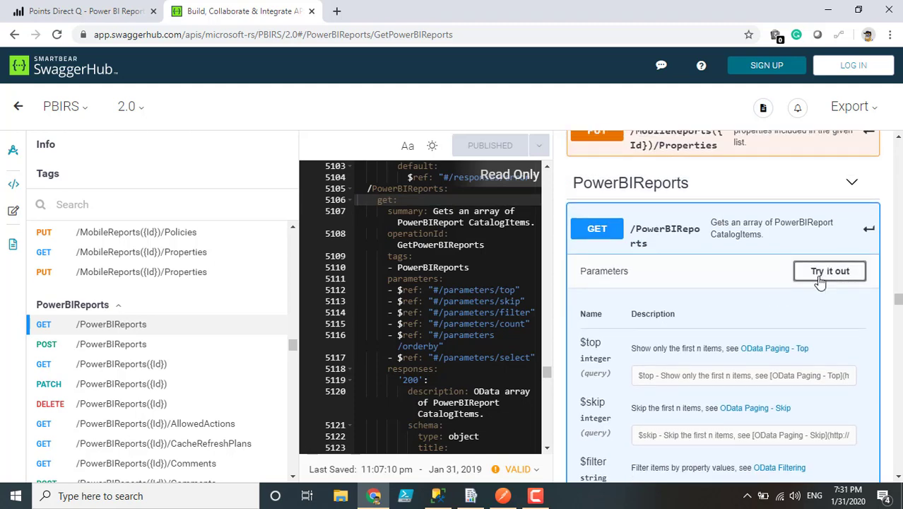
pyautogui.press('Return')
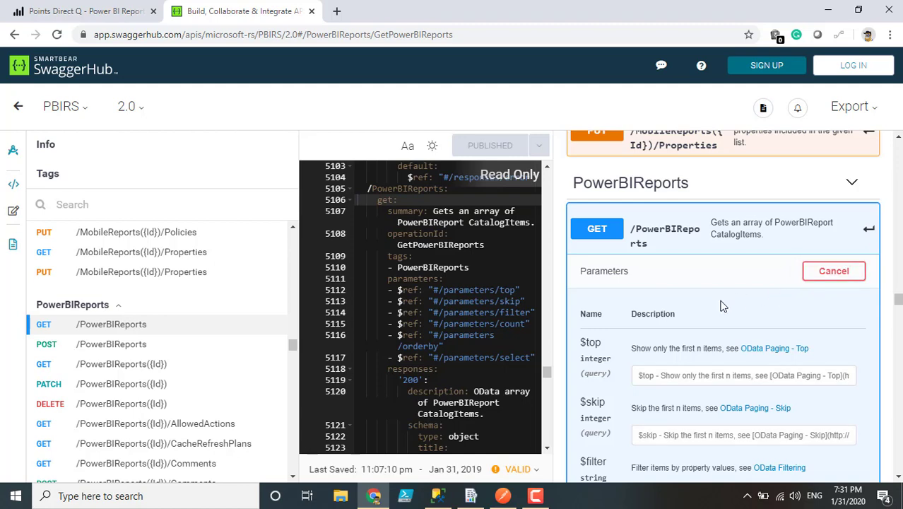
pyautogui.scroll(-3, 722, 306)
pyautogui.scroll(-5, 723, 306)
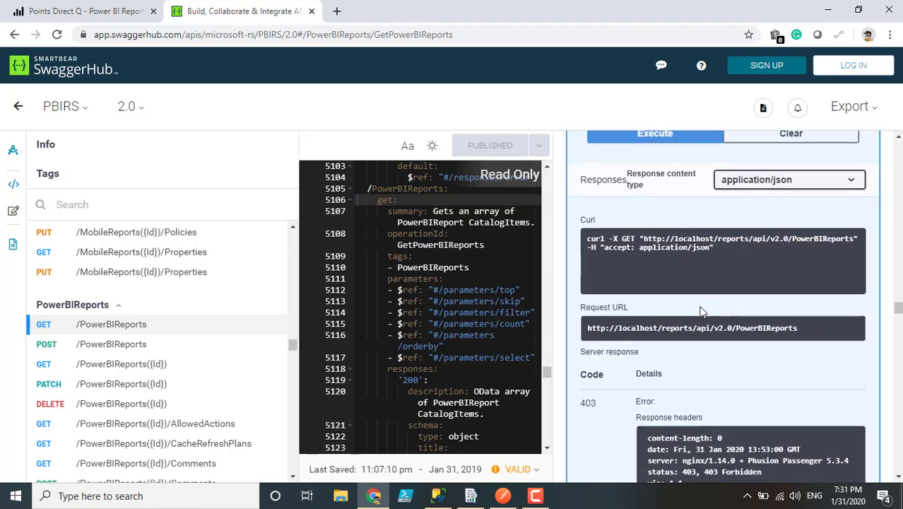
pyautogui.moveTo(588, 328); pyautogui.dragTo(798, 331)
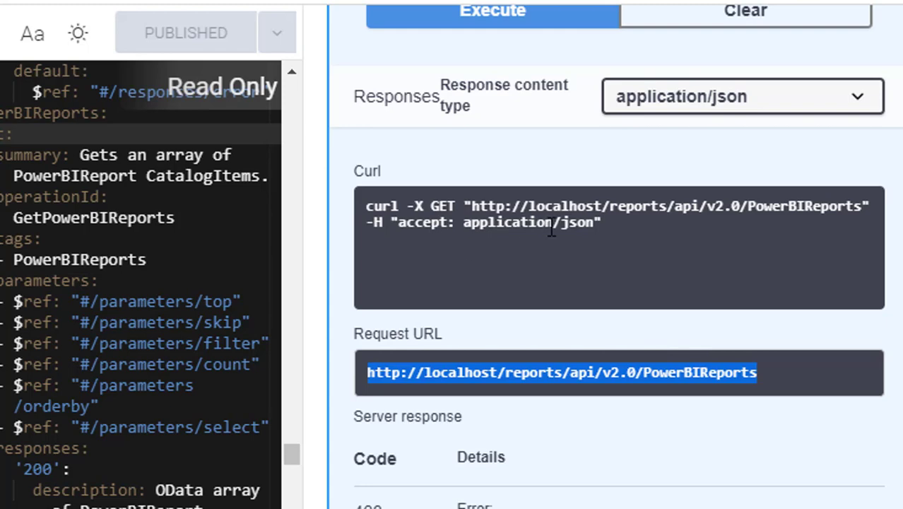
pyautogui.tripleClick(369, 205)
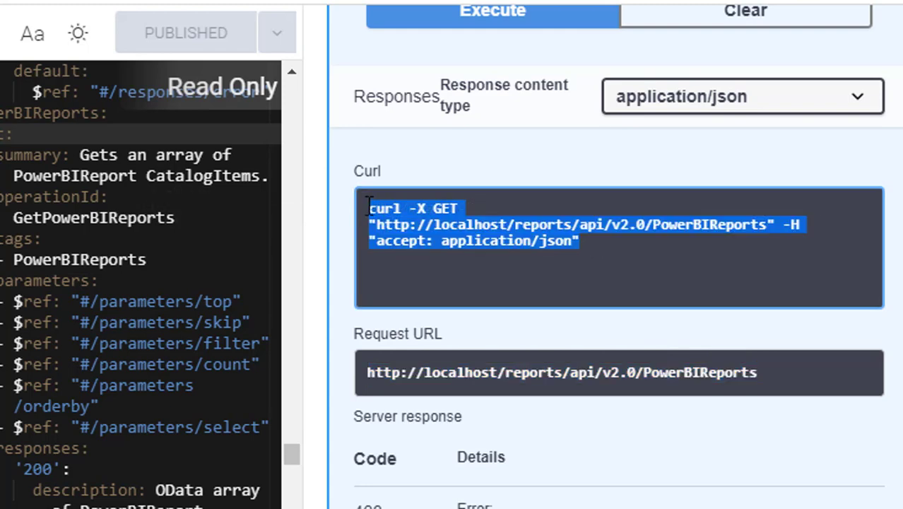
pyautogui.scroll(-2, 771, 325)
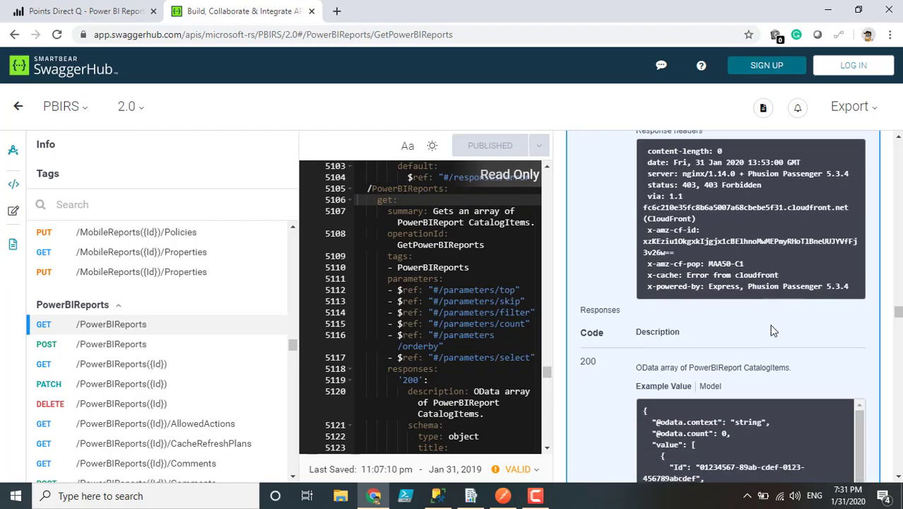
pyautogui.scroll(-2, 772, 329)
pyautogui.scroll(5, 771, 325)
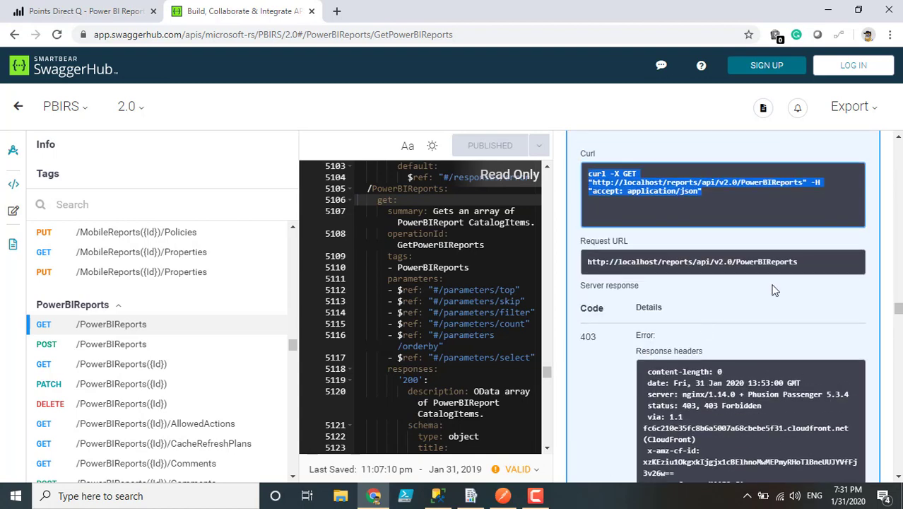
pyautogui.moveTo(797, 262); pyautogui.dragTo(575, 263)
pyautogui.hotkey('ctrl', 'c')
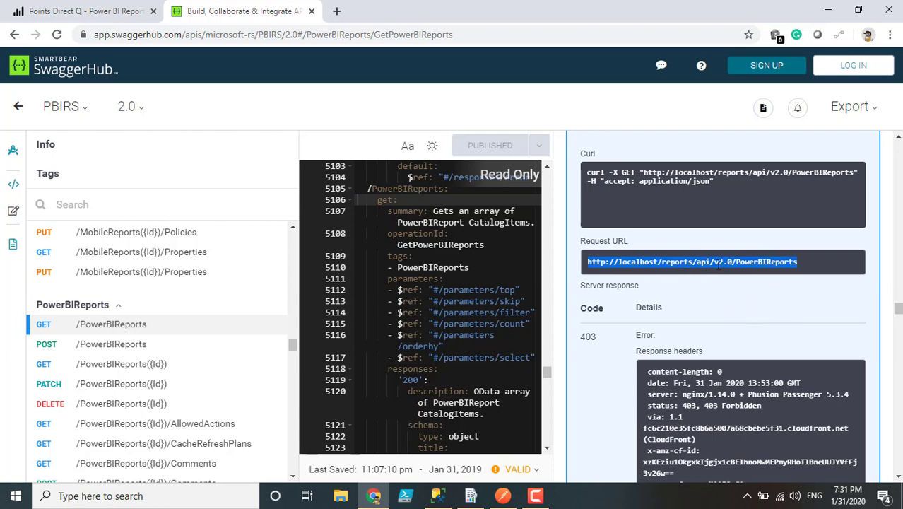
pyautogui.click(503, 495)
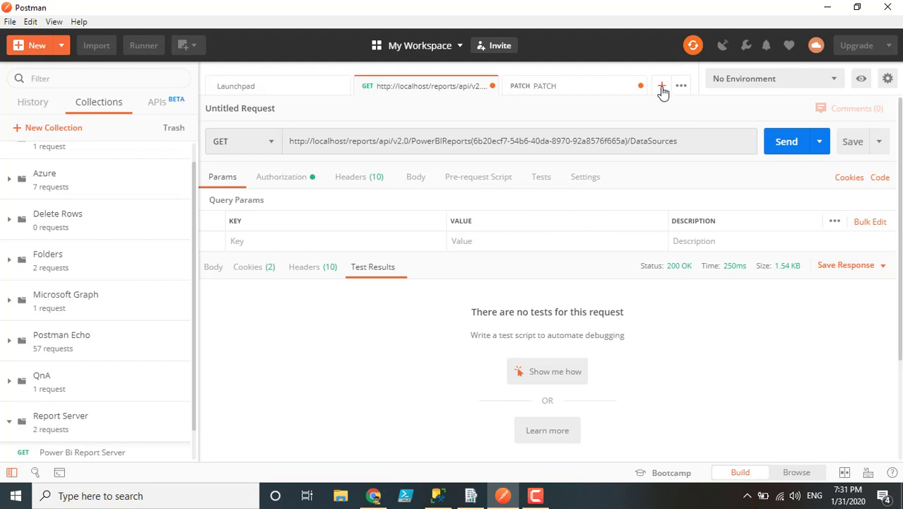
# Step: Create a new GET request with the pasted PowerBIReports URL
pyautogui.click(662, 88)
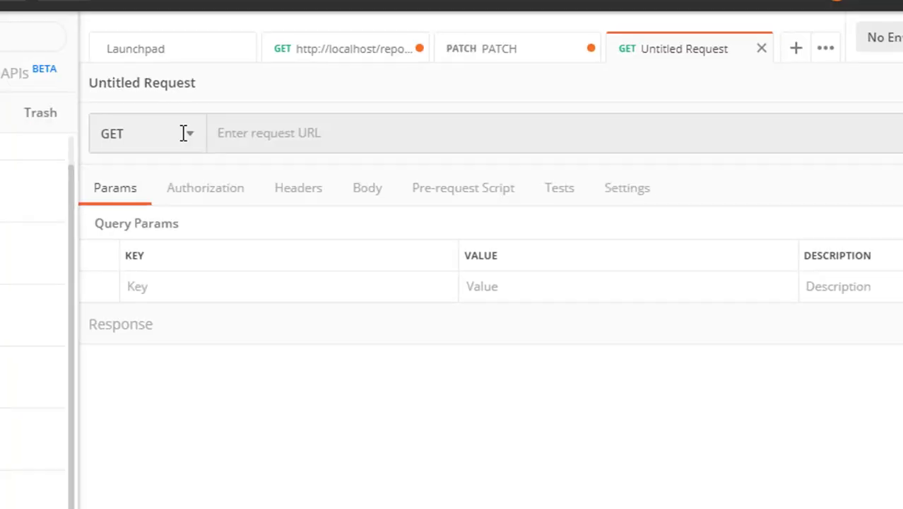
pyautogui.click(183, 133)
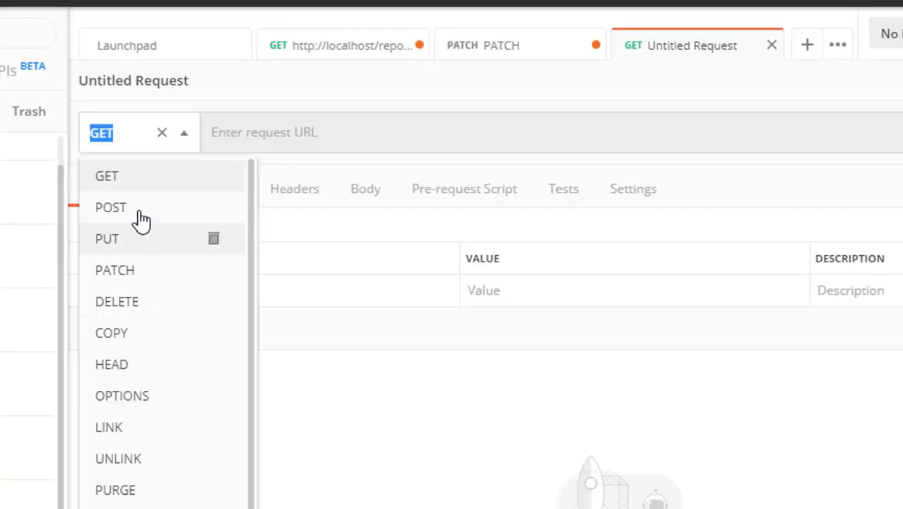
pyautogui.click(118, 178)
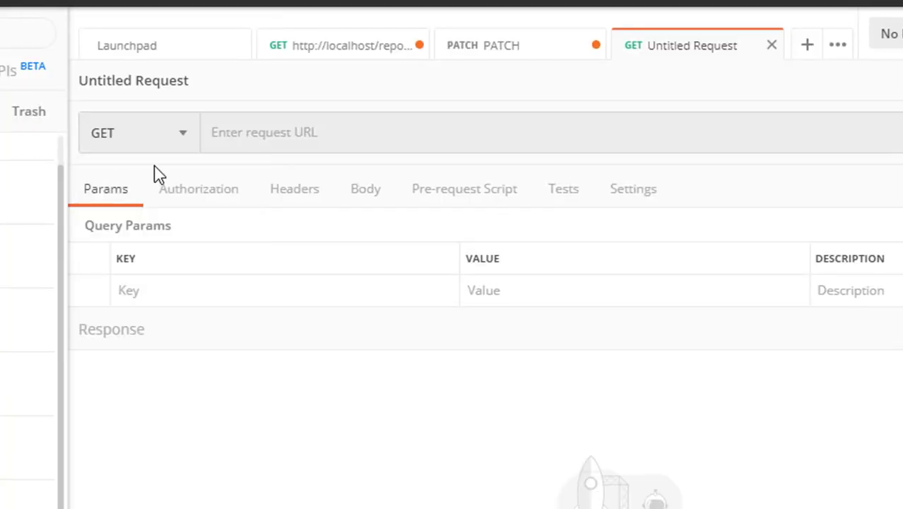
pyautogui.click(268, 132)
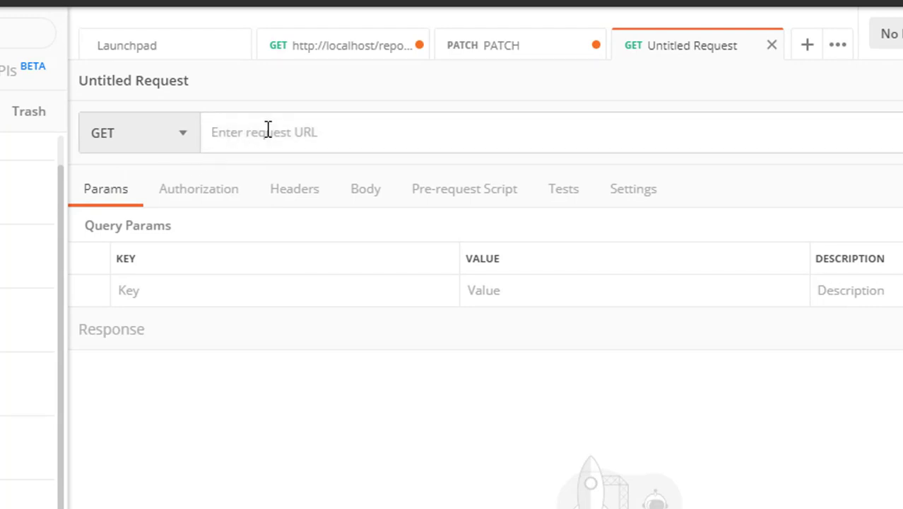
pyautogui.hotkey('ctrl', 'v')
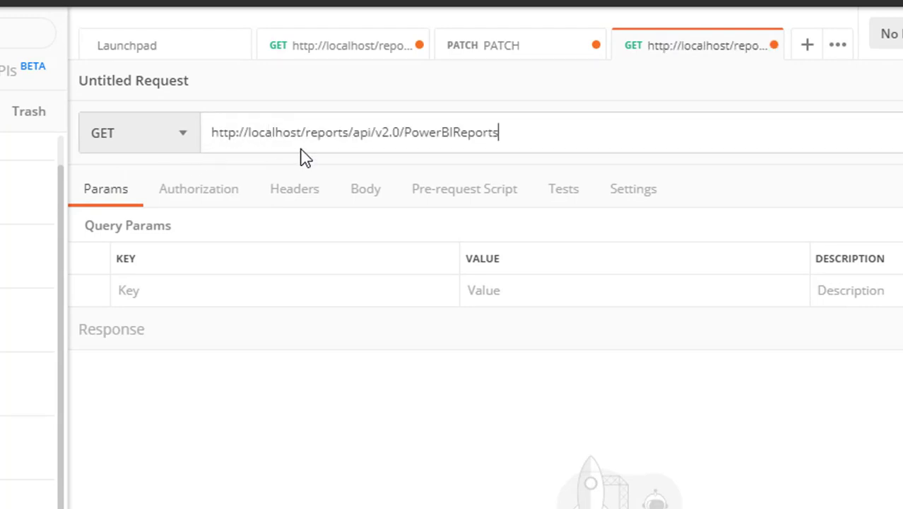
# Step: Check the Points Direct Q report in Chrome, then select Postman's full request URL
pyautogui.hotkey('alt', 'Tab')
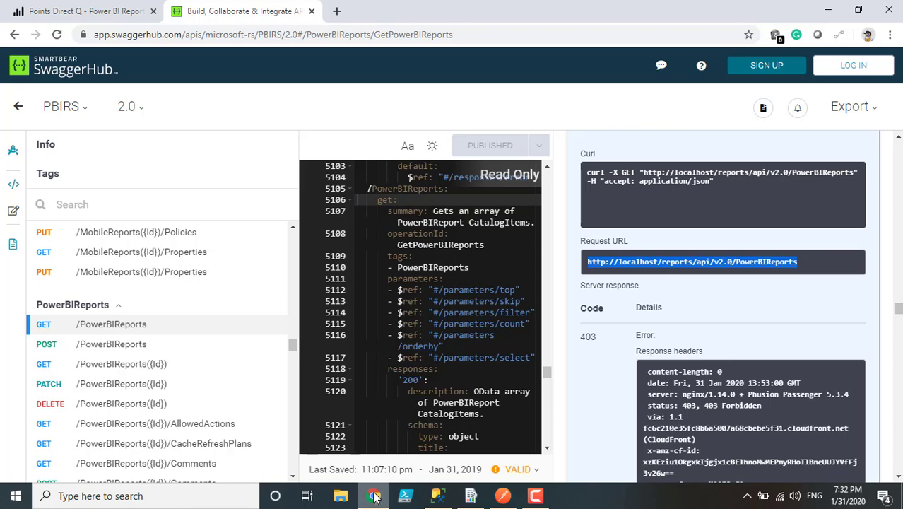
pyautogui.click(78, 7)
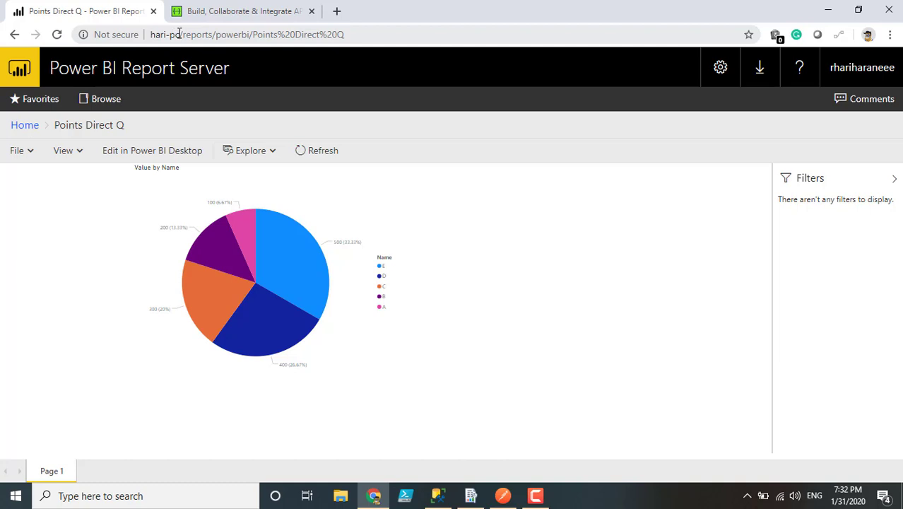
pyautogui.click(828, 10)
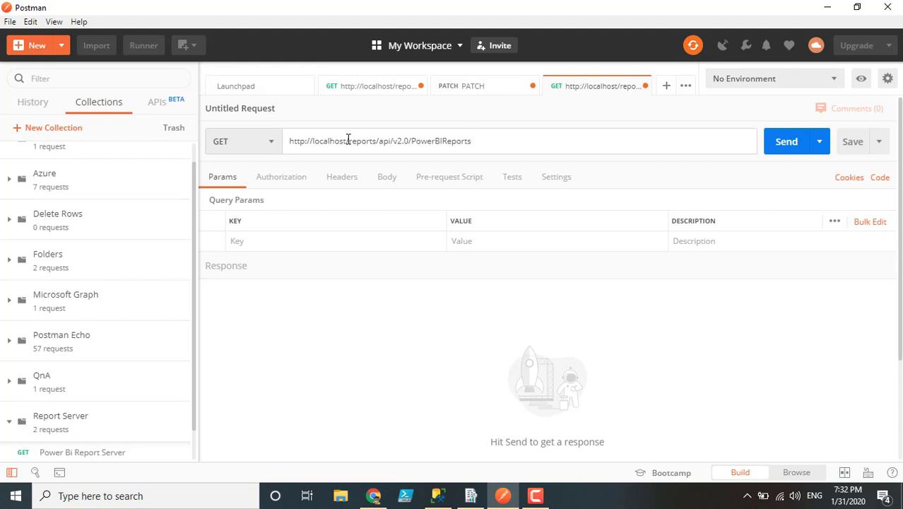
pyautogui.moveTo(347, 140); pyautogui.dragTo(324, 142)
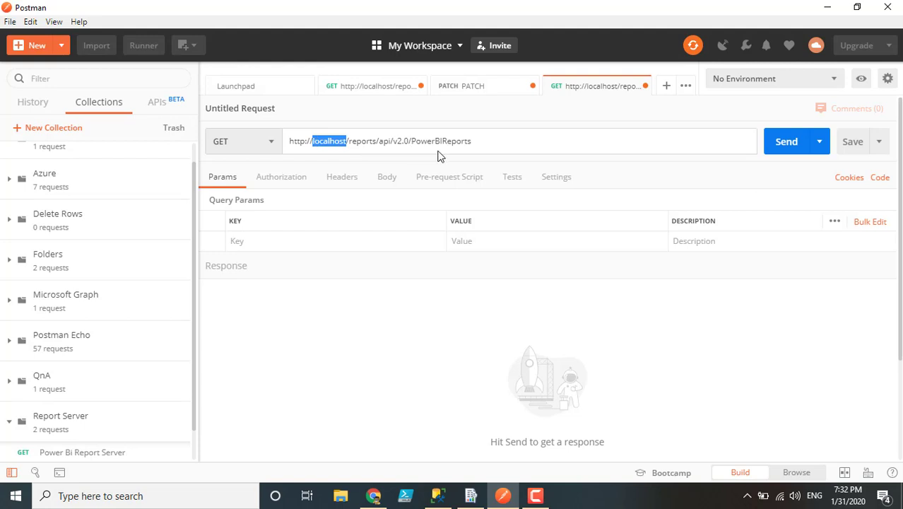
pyautogui.click(491, 139)
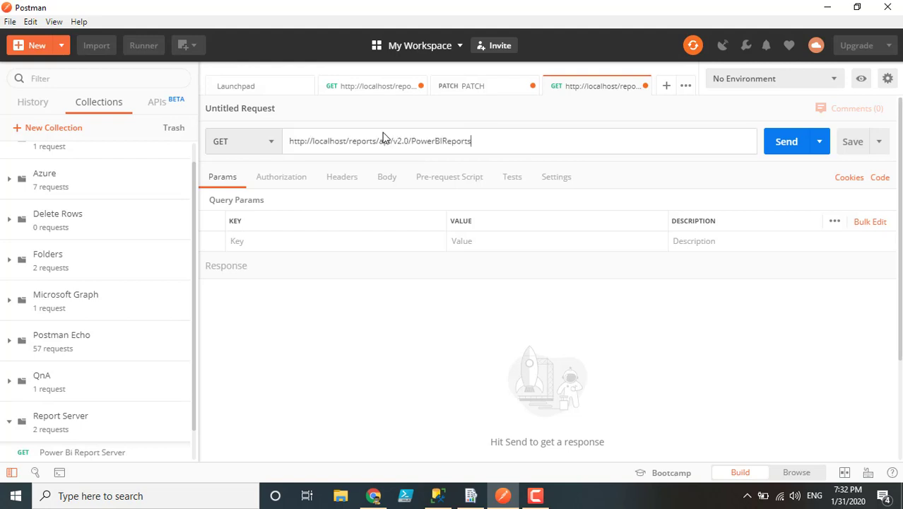
pyautogui.moveTo(505, 144); pyautogui.dragTo(274, 142)
pyautogui.hotkey('ctrl', 'c')
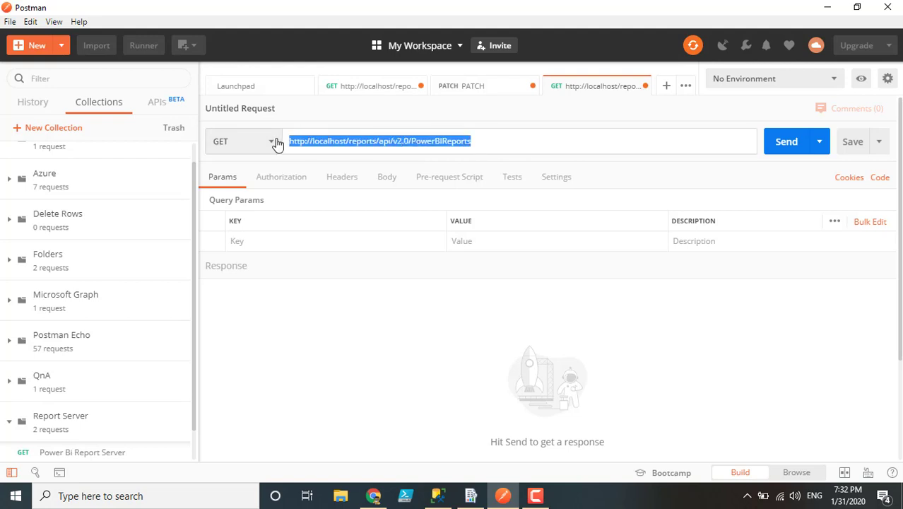
pyautogui.click(374, 495)
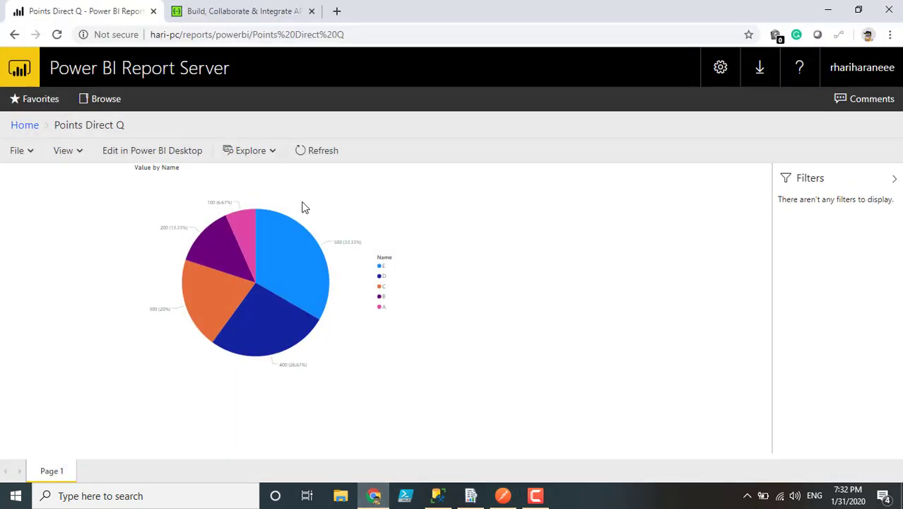
# Step: Load the PowerBIReports API URL in a new Chrome tab and review the three-report JSON
pyautogui.click(337, 11)
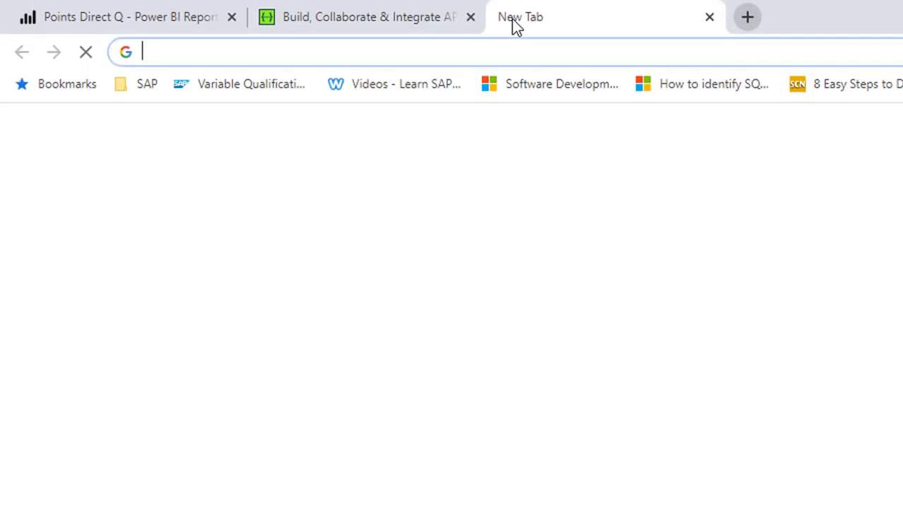
pyautogui.hotkey('ctrl', 'v')
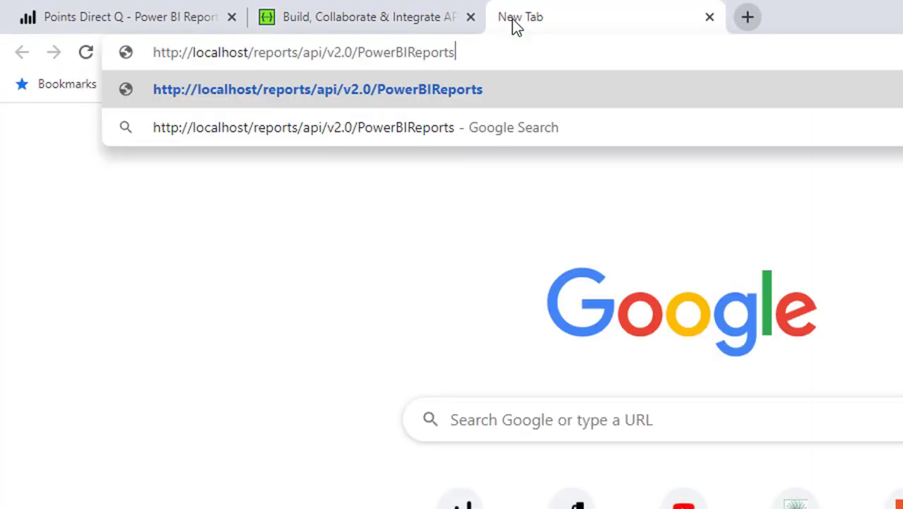
pyautogui.press('Return')
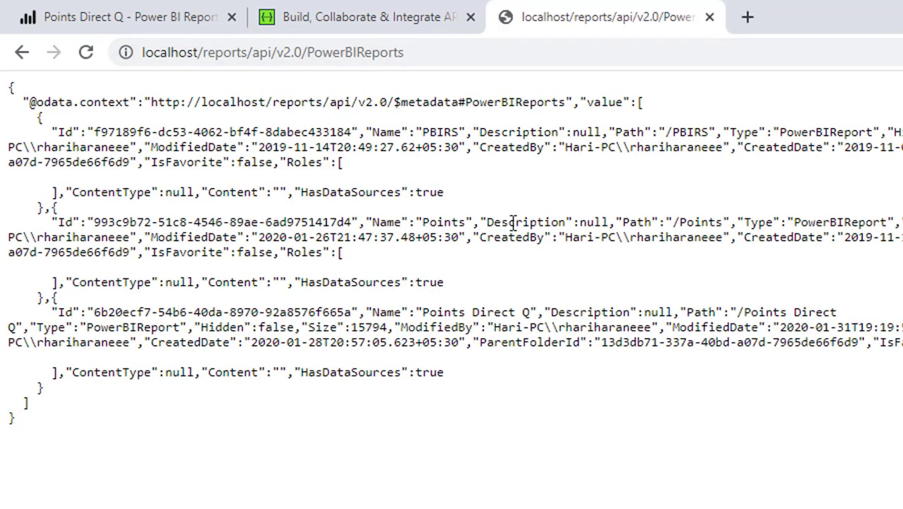
pyautogui.click(446, 58)
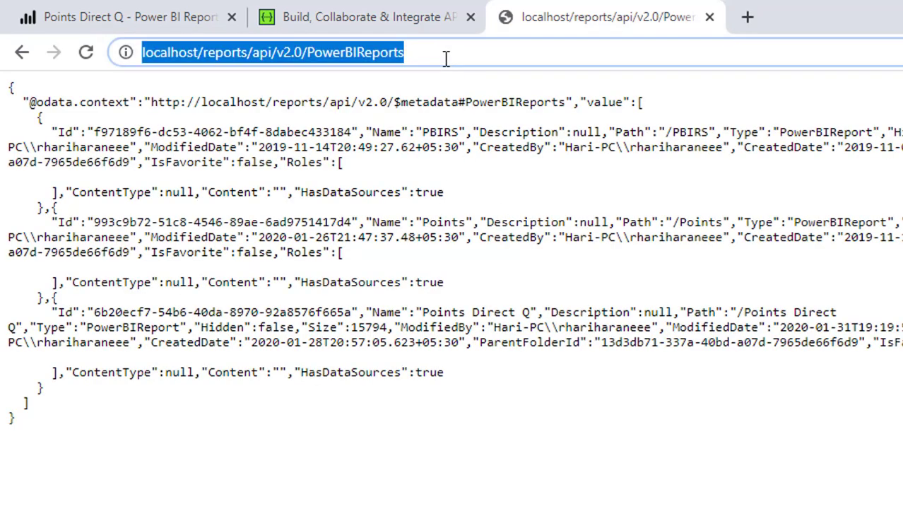
pyautogui.moveTo(63, 402); pyautogui.dragTo(7, 90)
pyautogui.click(192, 443)
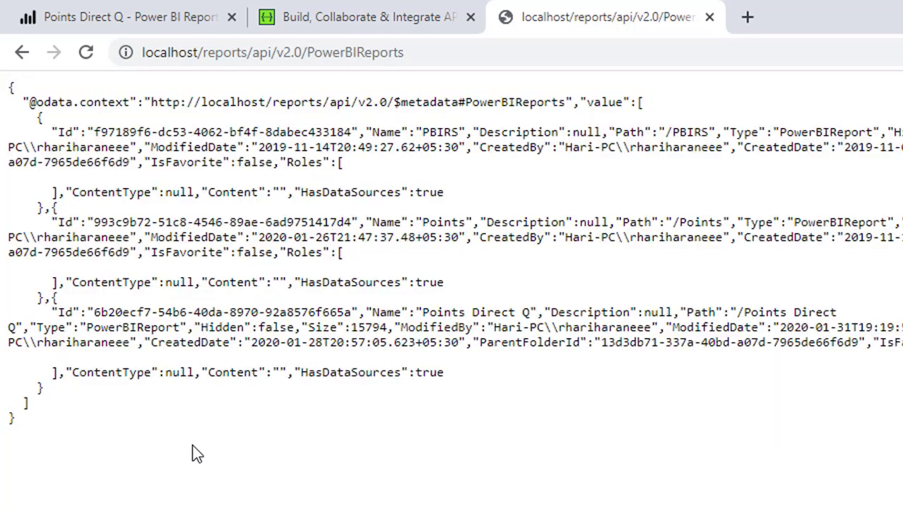
pyautogui.moveTo(63, 425); pyautogui.dragTo(3, 56)
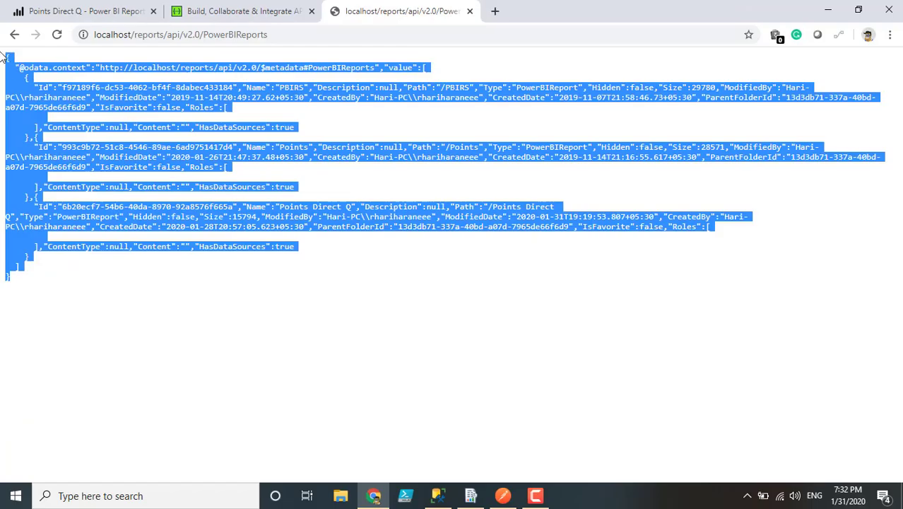
pyautogui.click(159, 277)
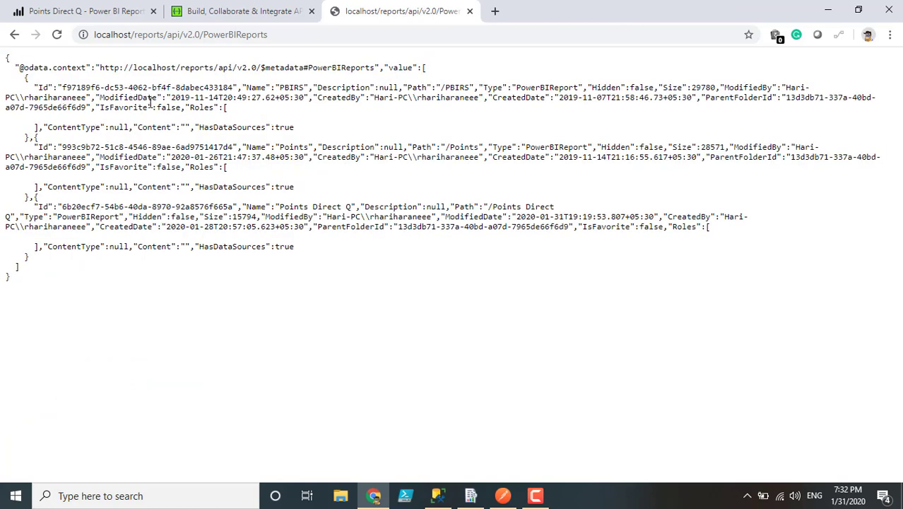
# Step: Compare the JSON report entries, such as PBIRS, with the report server's Home page tiles
pyautogui.moveTo(64, 87); pyautogui.dragTo(188, 85)
pyautogui.click(288, 86)
pyautogui.doubleClick(288, 86)
pyautogui.click(71, 8)
pyautogui.click(24, 127)
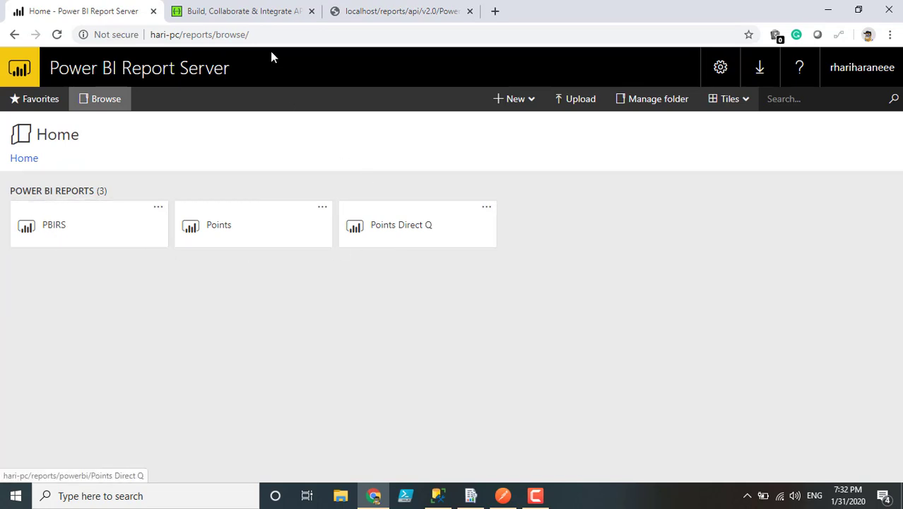
pyautogui.click(435, 11)
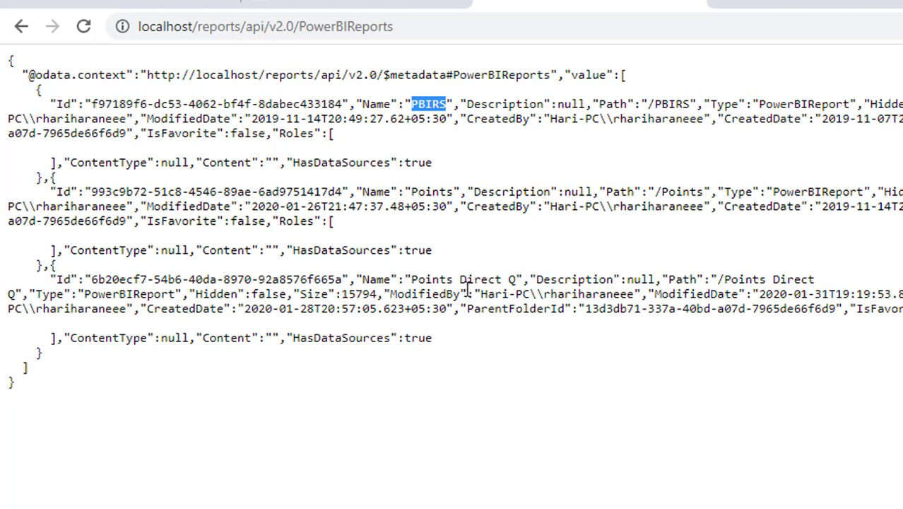
# Step: Select the Points Direct Q report's name and Id in the JSON, then return to Postman
pyautogui.moveTo(412, 278); pyautogui.dragTo(515, 285)
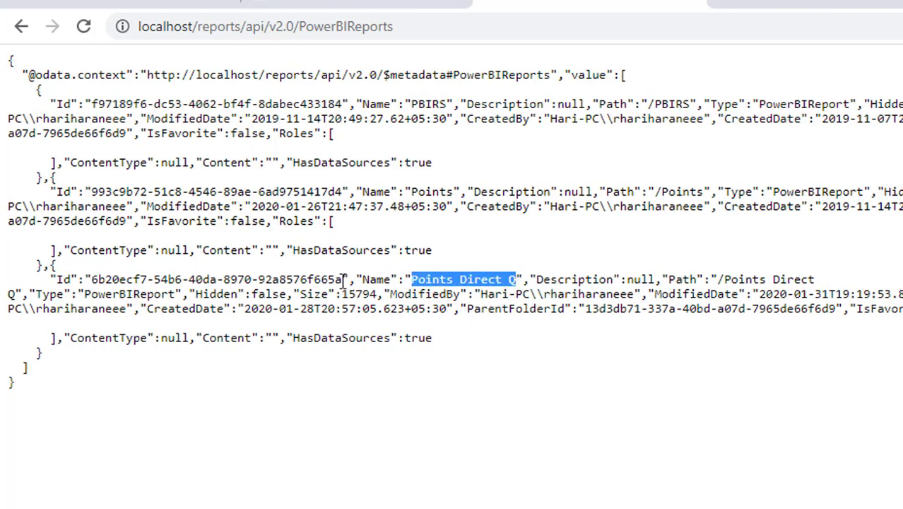
pyautogui.moveTo(345, 280); pyautogui.dragTo(92, 278)
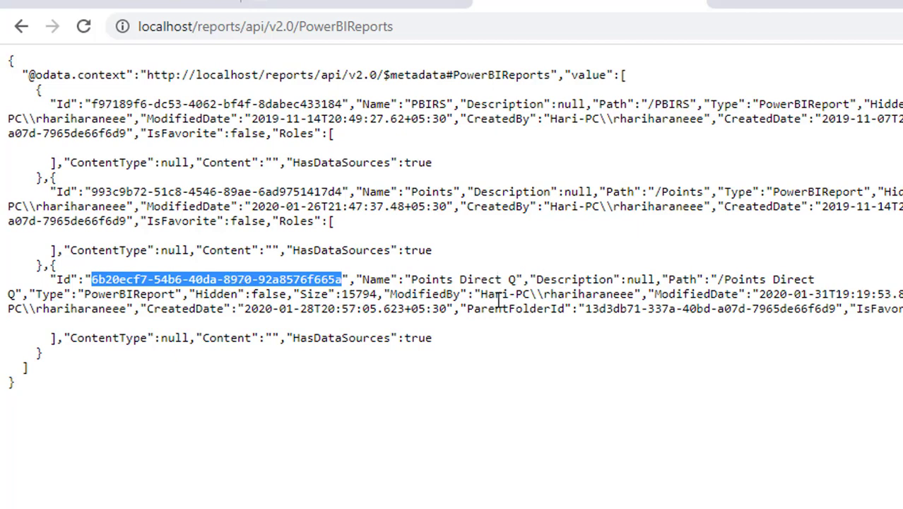
pyautogui.click(240, 10)
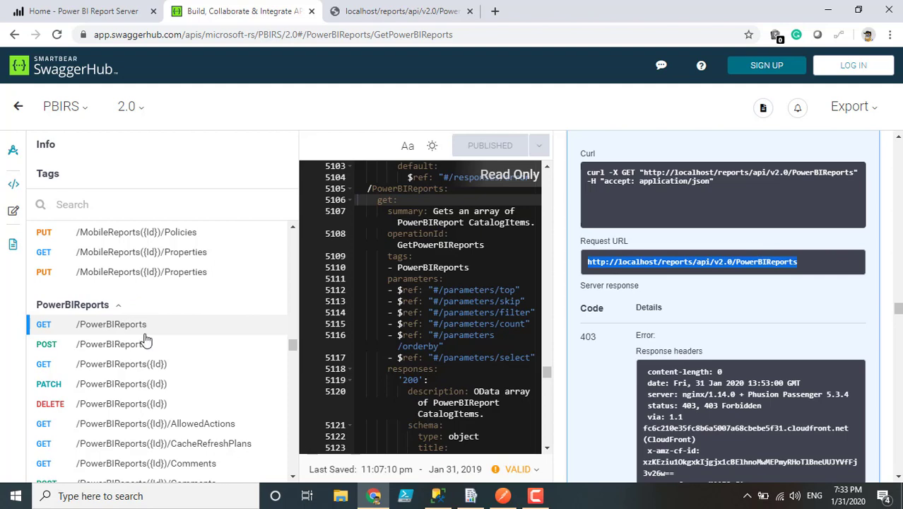
pyautogui.click(503, 496)
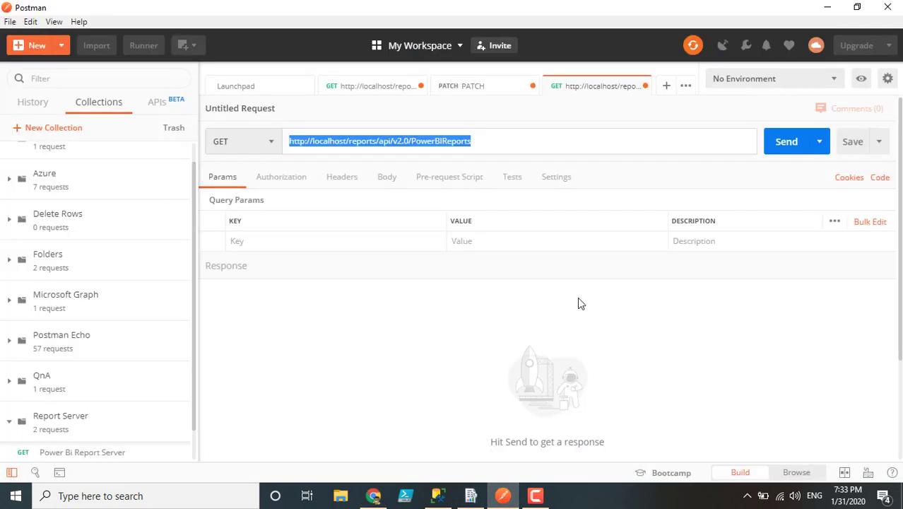
# Step: Set the PowerBIReports GET request's authorization to NTLM Authentication [Beta] with Windows credentials
pyautogui.click(429, 309)
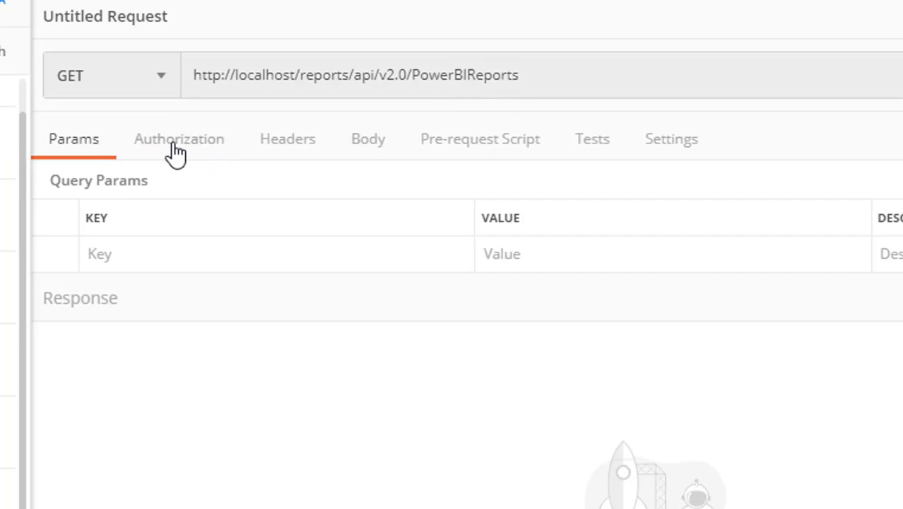
pyautogui.click(174, 151)
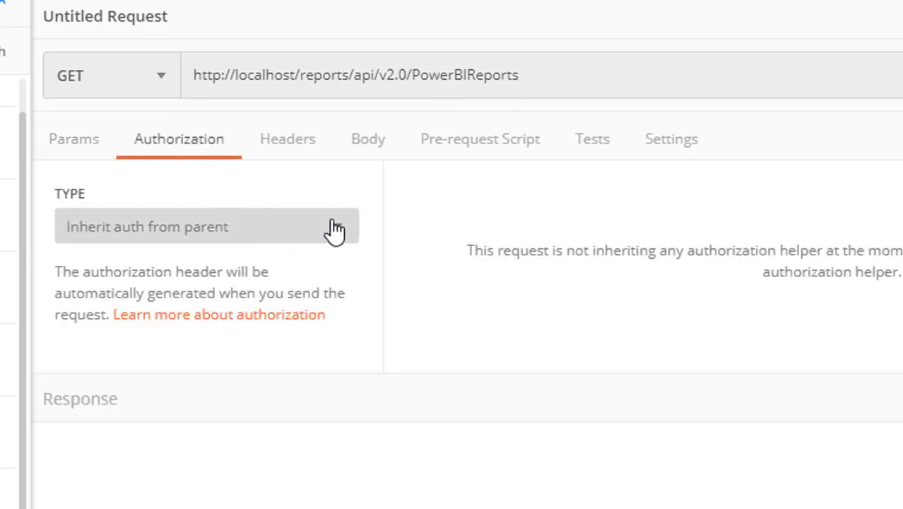
pyautogui.tripleClick(535, 79)
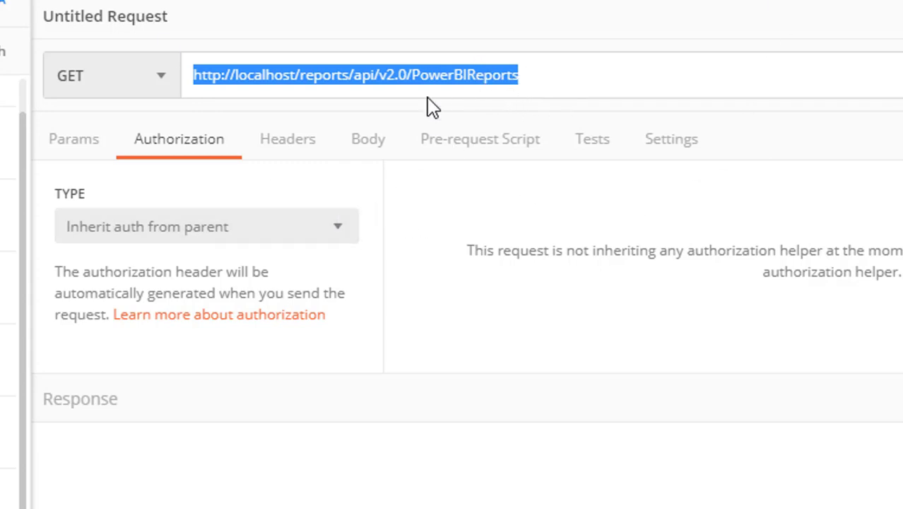
pyautogui.click(332, 233)
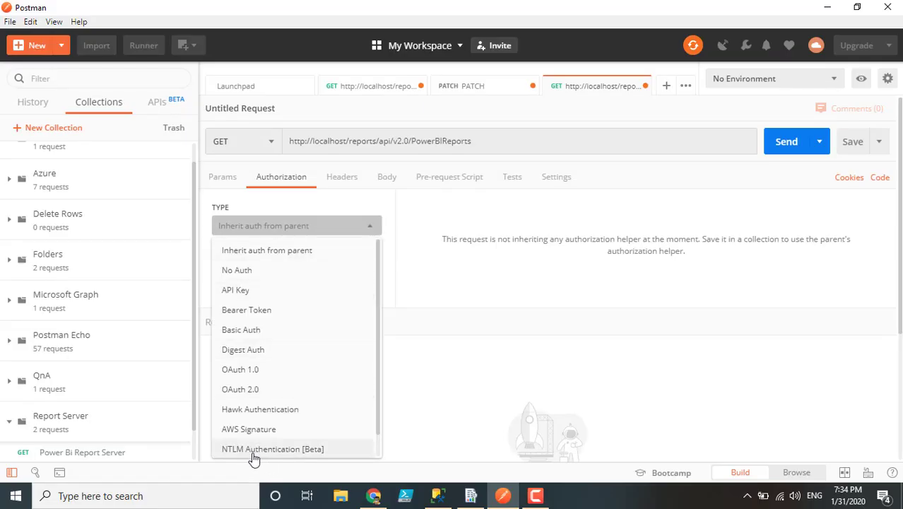
pyautogui.click(302, 452)
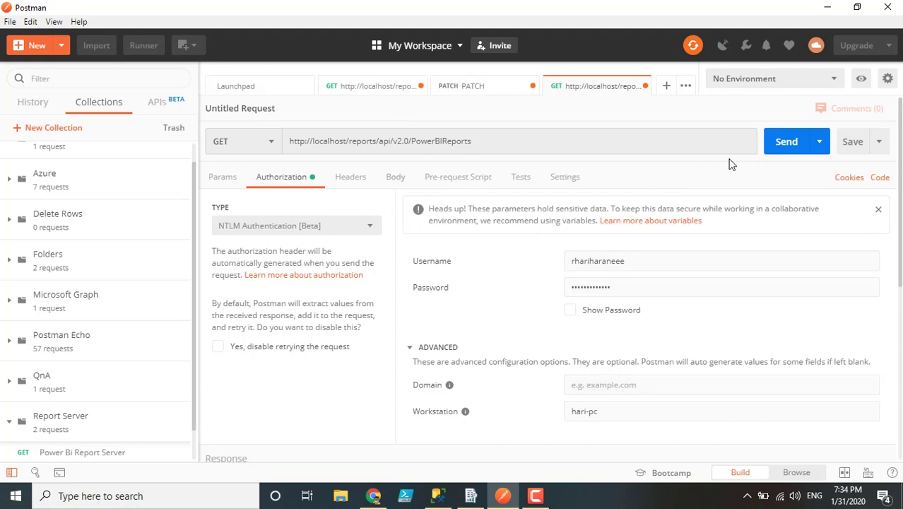
# Step: Send the PowerBIReports request and scroll through the returned JSON report list
pyautogui.click(788, 146)
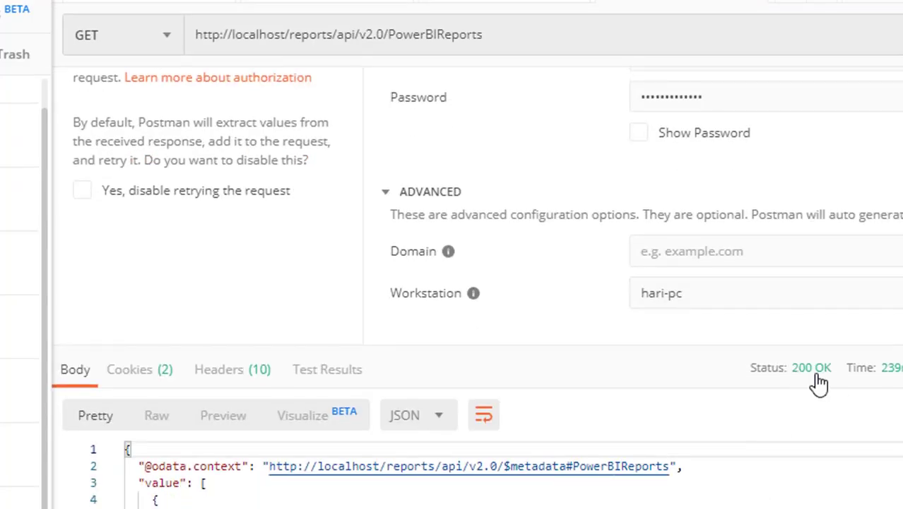
pyautogui.scroll(-5, 364, 454)
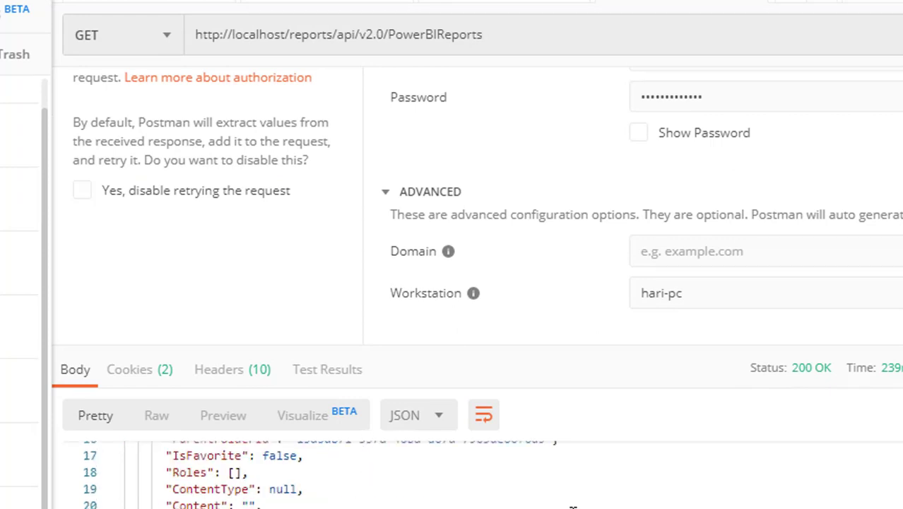
pyautogui.scroll(5, 366, 477)
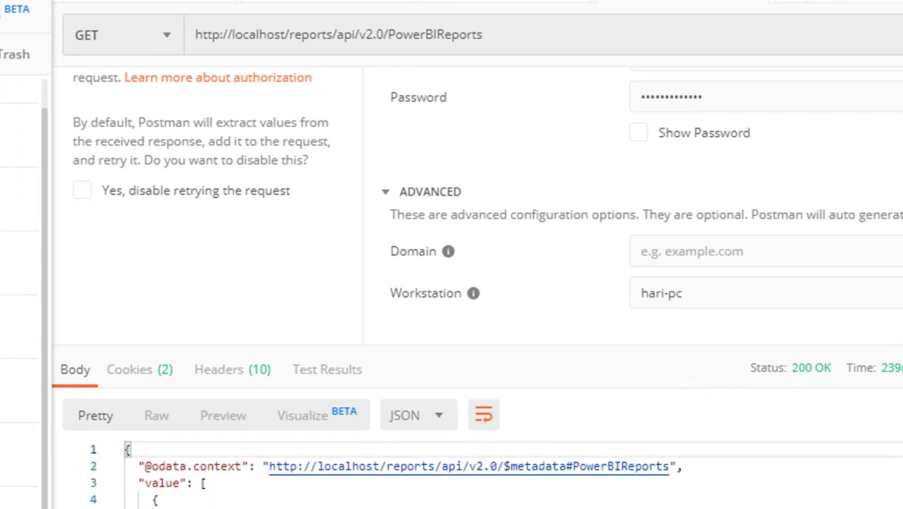
pyautogui.scroll(-3, 311, 388)
pyautogui.scroll(-5, 350, 370)
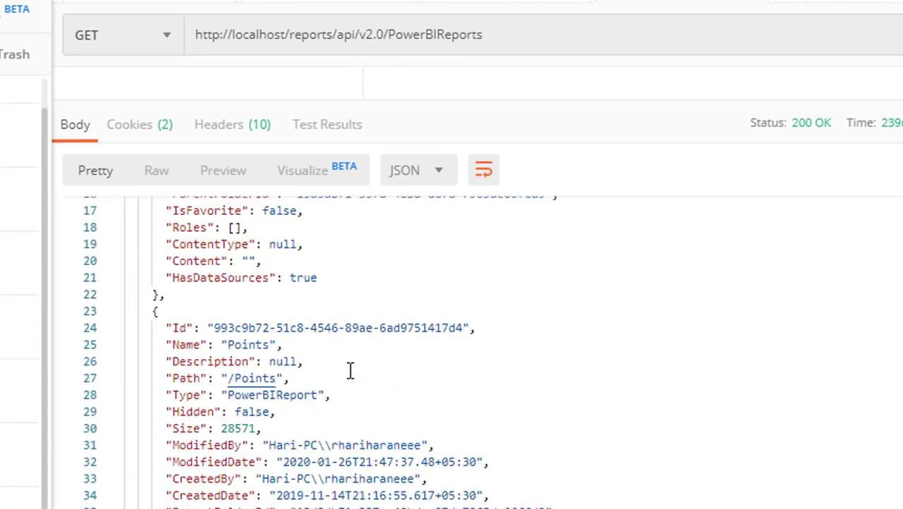
pyautogui.scroll(-6, 350, 370)
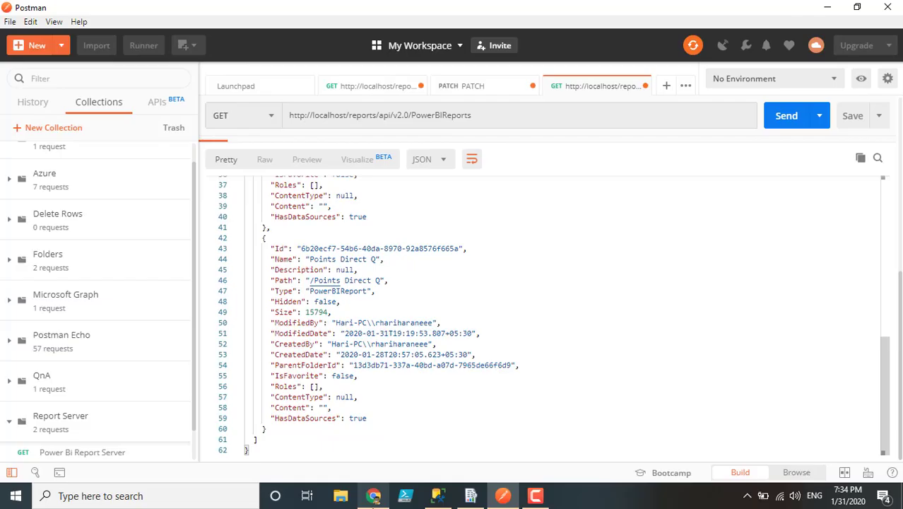
# Step: Compare with Chrome's listing, then select Points Direct Q's name and Id in Postman's response
pyautogui.click(373, 495)
pyautogui.click(400, 10)
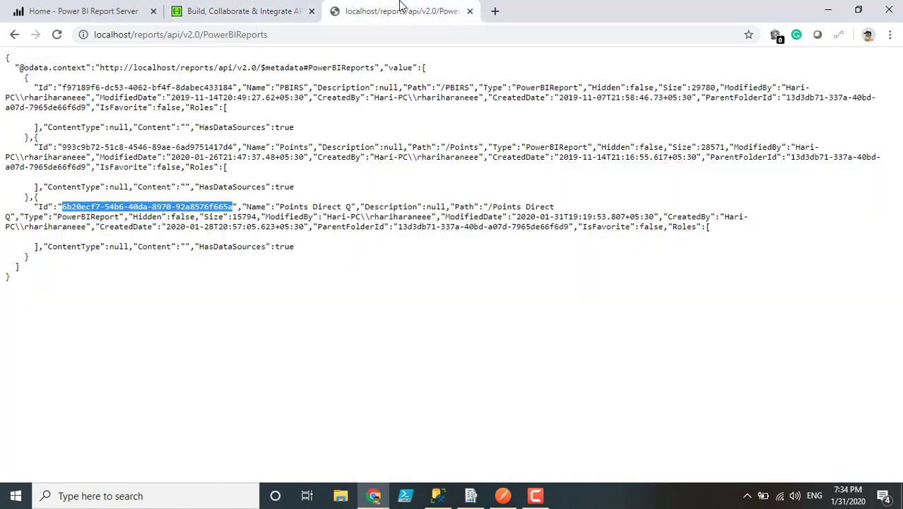
pyautogui.click(819, 14)
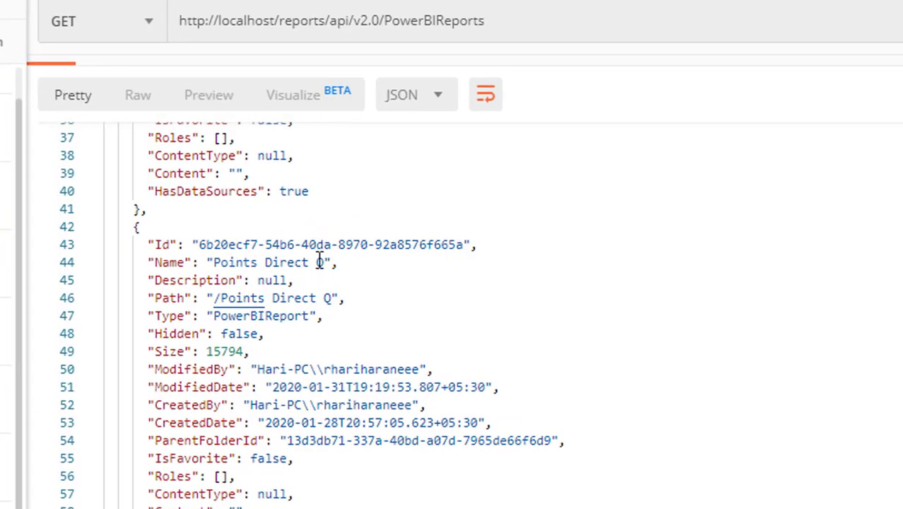
pyautogui.moveTo(371, 259); pyautogui.dragTo(313, 259)
pyautogui.moveTo(219, 262); pyautogui.dragTo(212, 262)
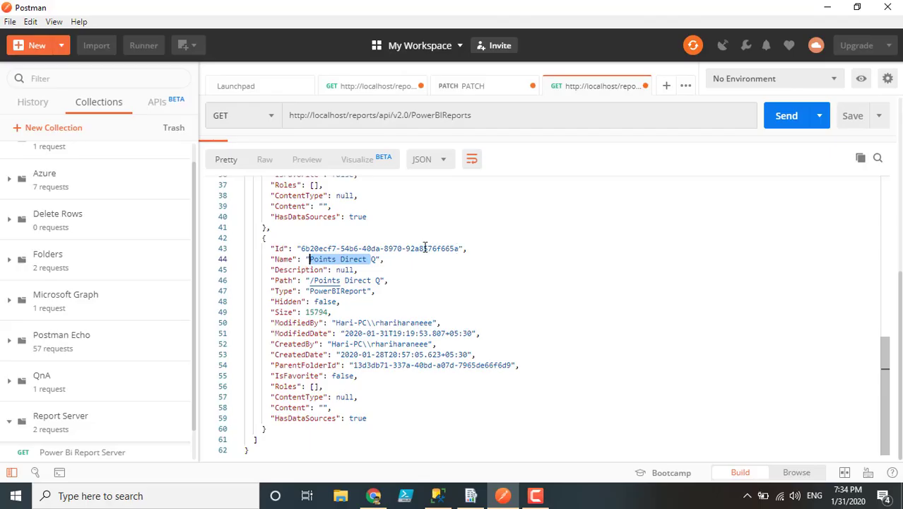
pyautogui.moveTo(466, 245); pyautogui.dragTo(200, 245)
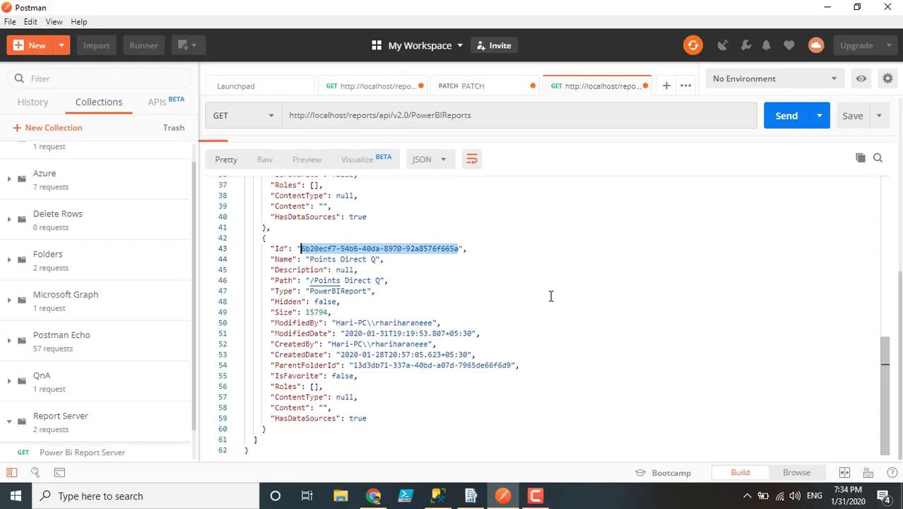
pyautogui.click(373, 496)
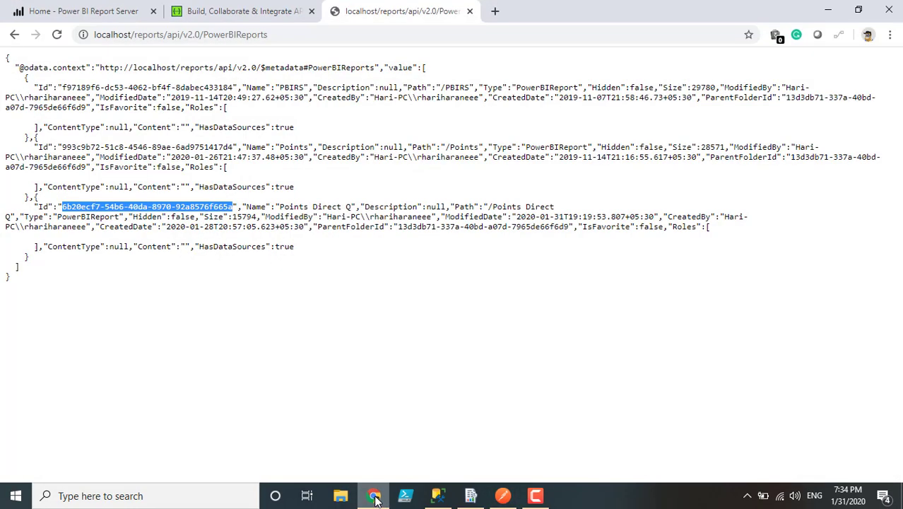
# Step: Switch to the SwaggerHub documentation and scroll down the PowerBIReports endpoints
pyautogui.click(112, 7)
pyautogui.click(352, 7)
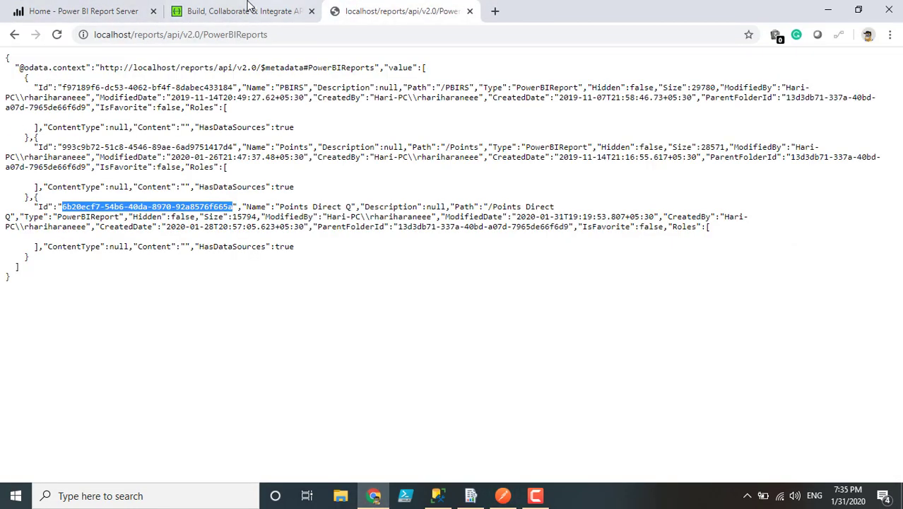
pyautogui.click(245, 10)
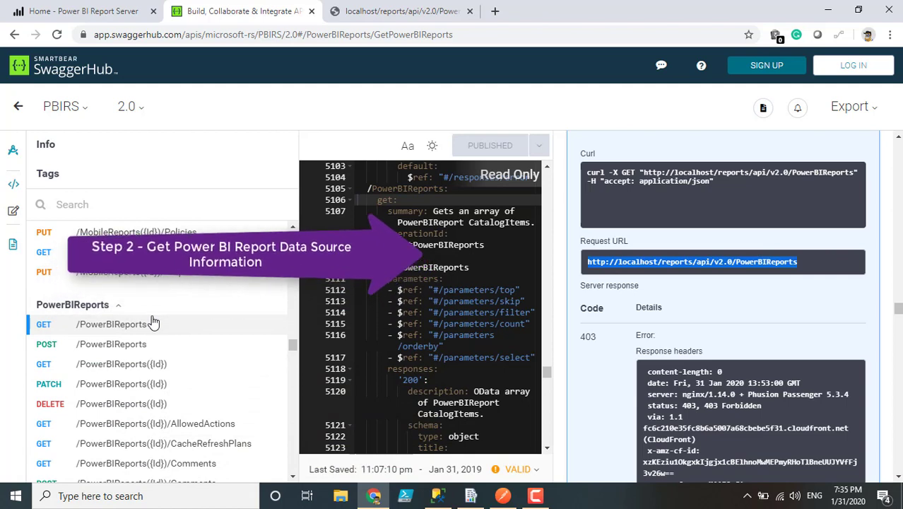
pyautogui.scroll(-1, 177, 372)
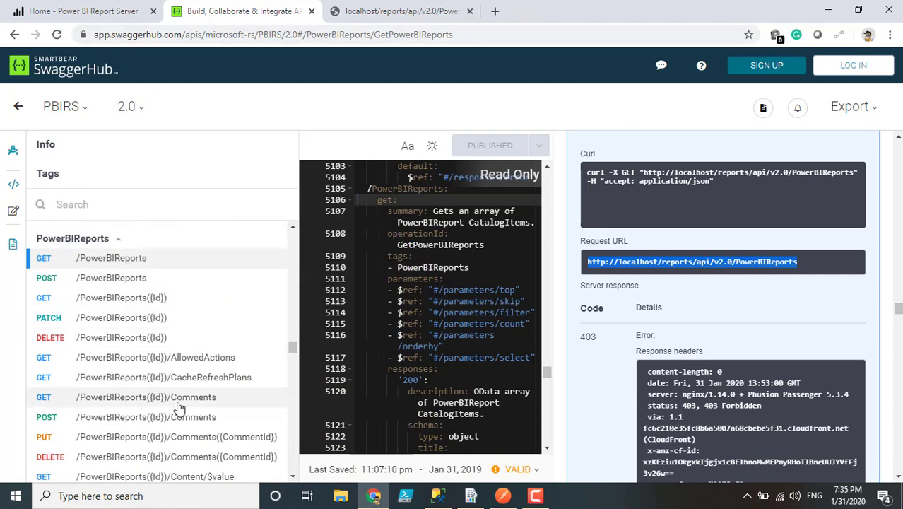
pyautogui.scroll(-2, 171, 417)
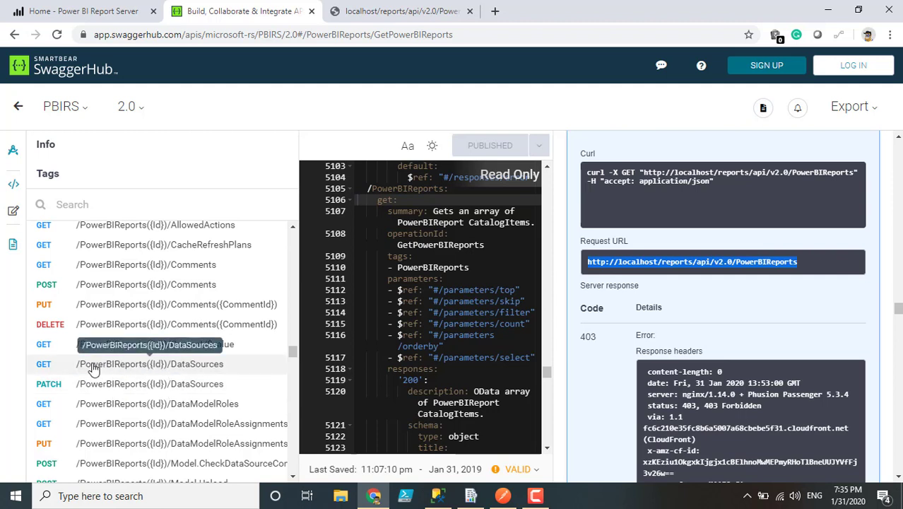
# Step: Expand GET /PowerBIReports({Id})/DataSources and review its Id parameter and 200 example response
pyautogui.click(155, 373)
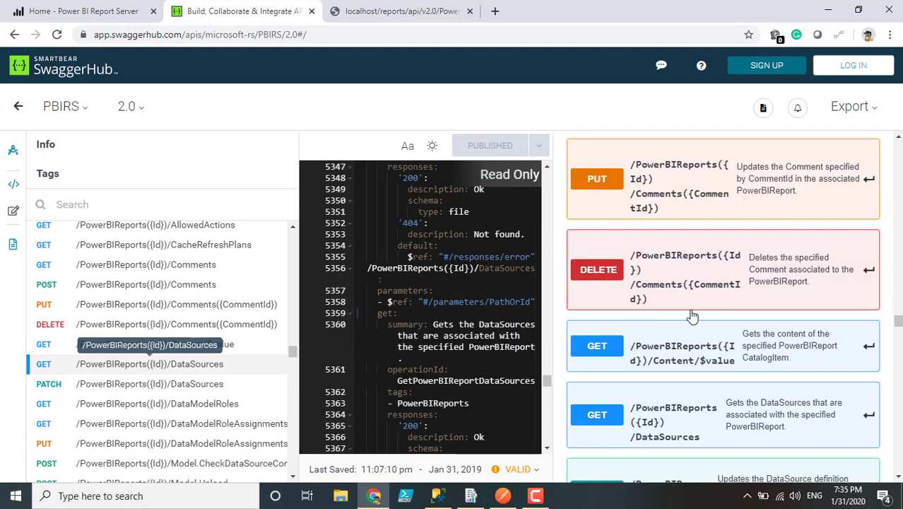
pyautogui.click(75, 354)
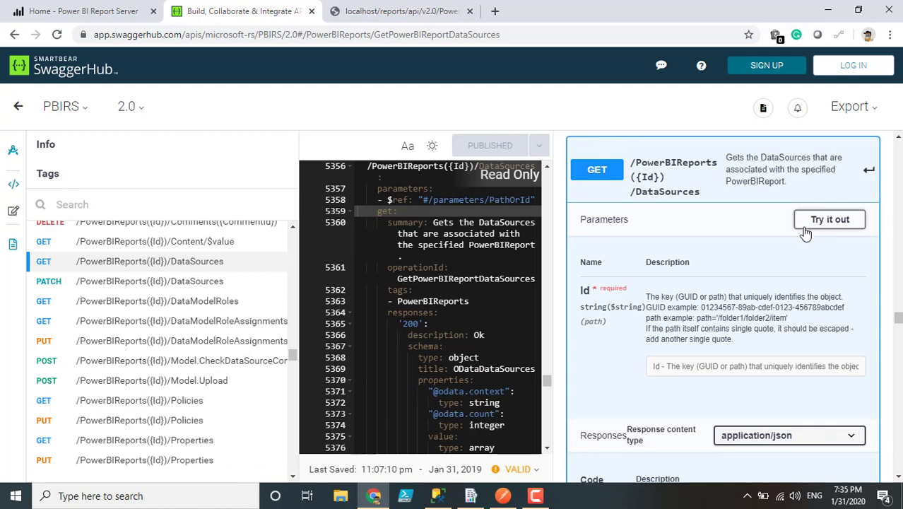
pyautogui.scroll(-4, 684, 361)
pyautogui.scroll(-5, 687, 360)
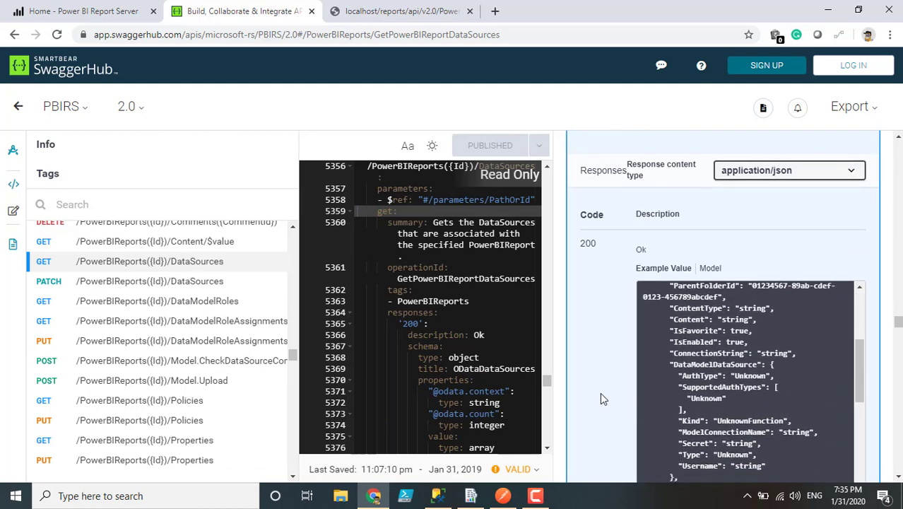
pyautogui.scroll(-3, 591, 405)
pyautogui.scroll(-3, 592, 410)
pyautogui.scroll(10, 593, 410)
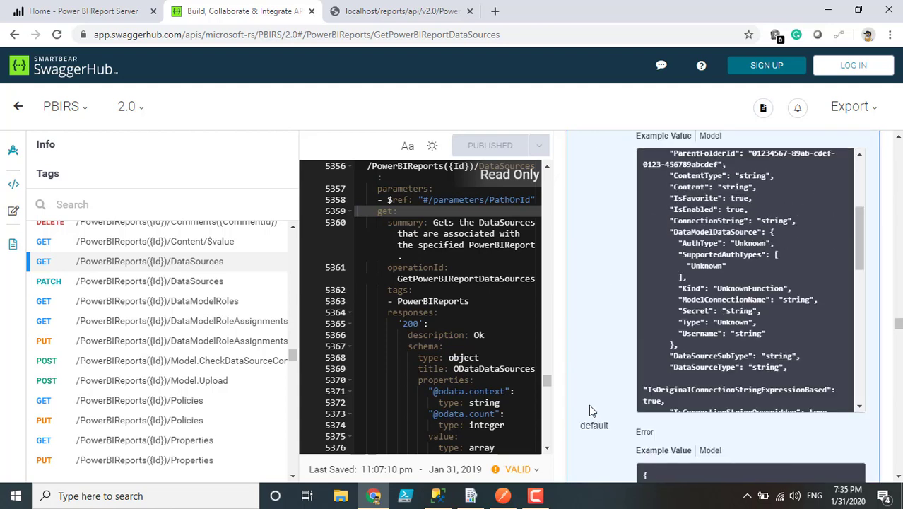
pyautogui.scroll(1, 591, 410)
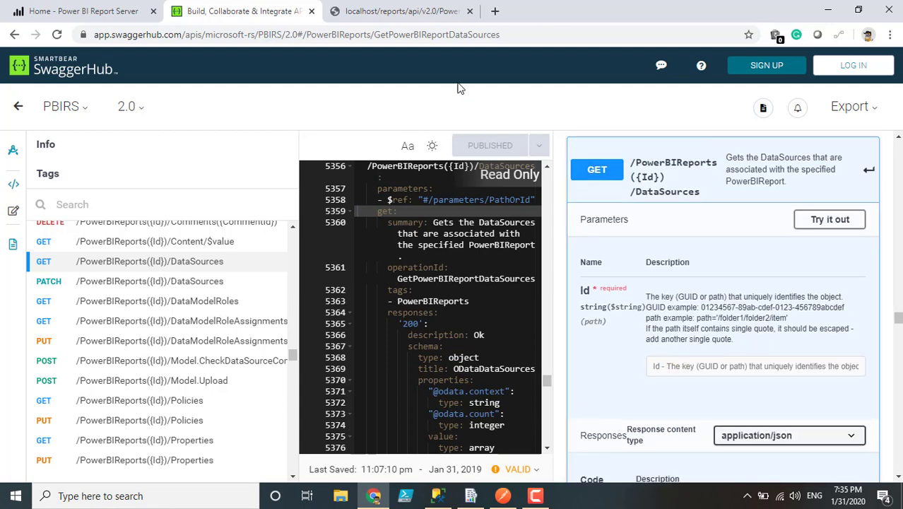
# Step: Open the untitled DataSources request tab in Postman and look over its URL
pyautogui.click(503, 499)
pyautogui.click(359, 89)
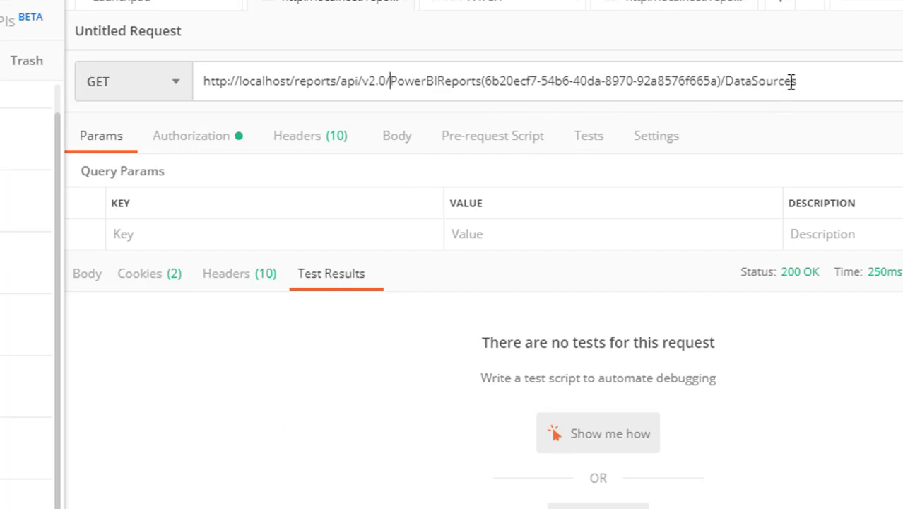
pyautogui.click(681, 141)
pyautogui.moveTo(803, 80); pyautogui.dragTo(204, 73)
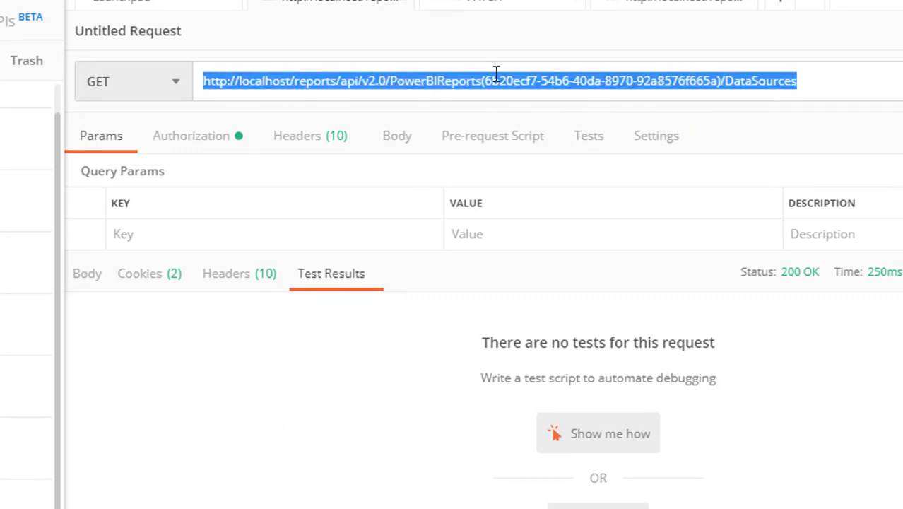
pyautogui.click(530, 80)
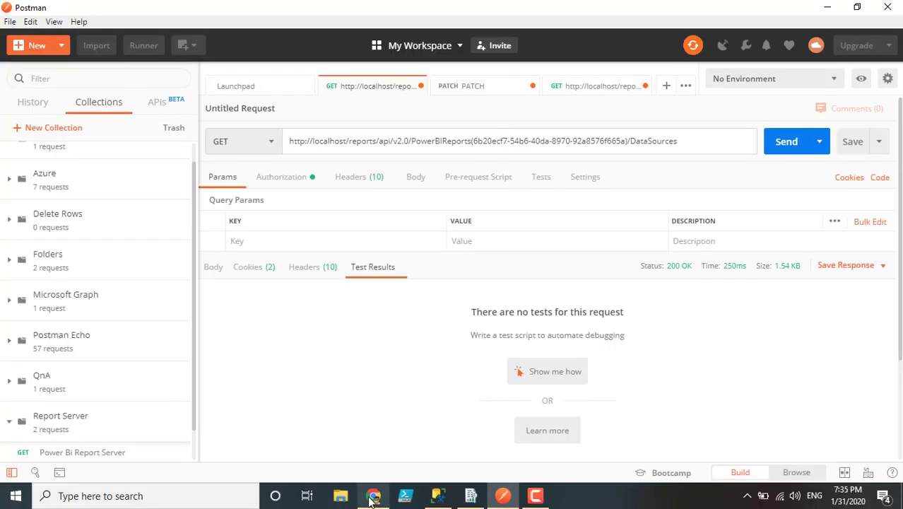
pyautogui.click(374, 495)
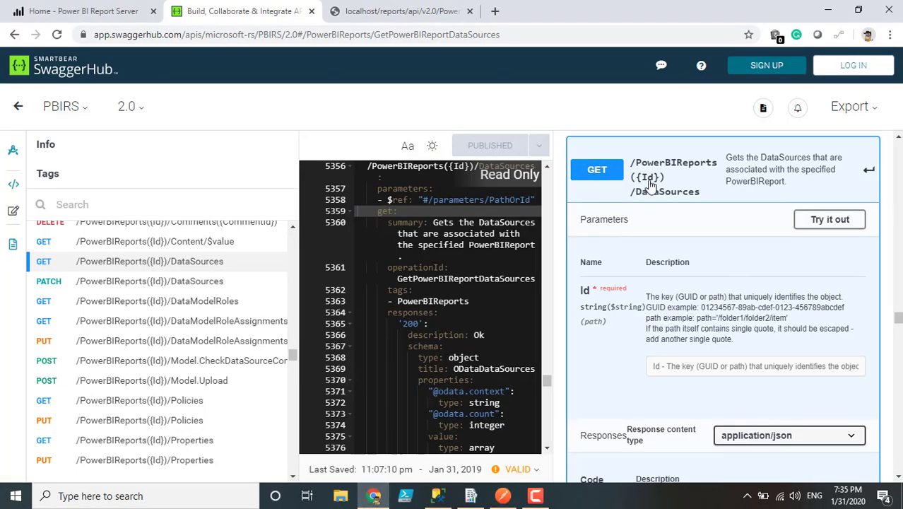
pyautogui.click(502, 496)
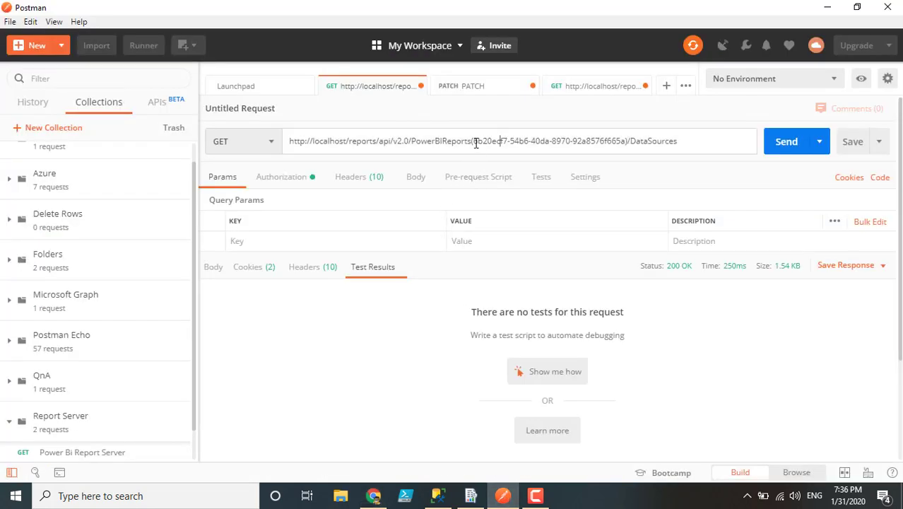
# Step: Check the URL's report Id against the reports list response, then send the DataSources request
pyautogui.click(604, 87)
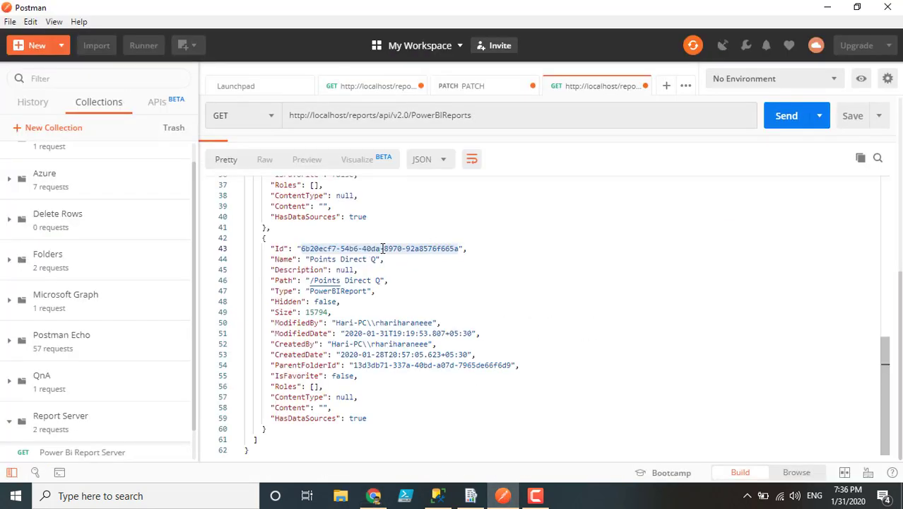
pyautogui.click(366, 87)
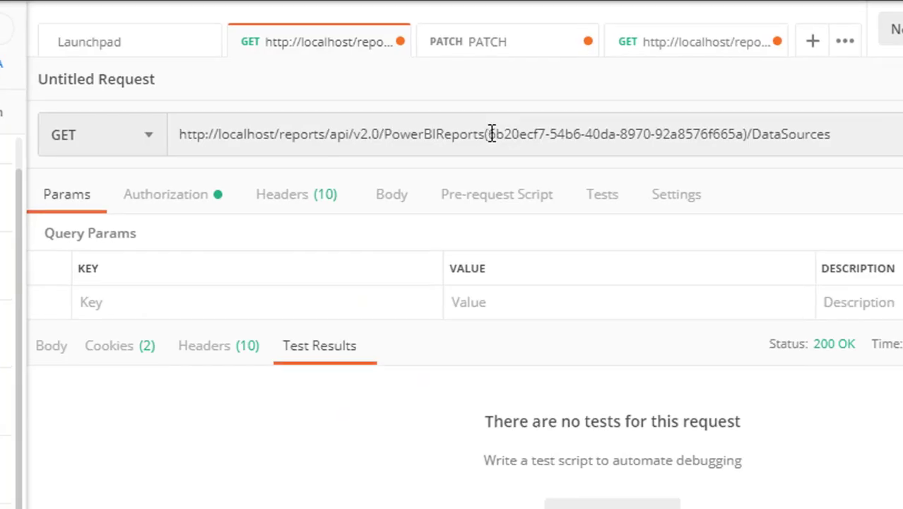
pyautogui.moveTo(473, 141); pyautogui.dragTo(625, 141)
pyautogui.moveTo(745, 134); pyautogui.dragTo(750, 133)
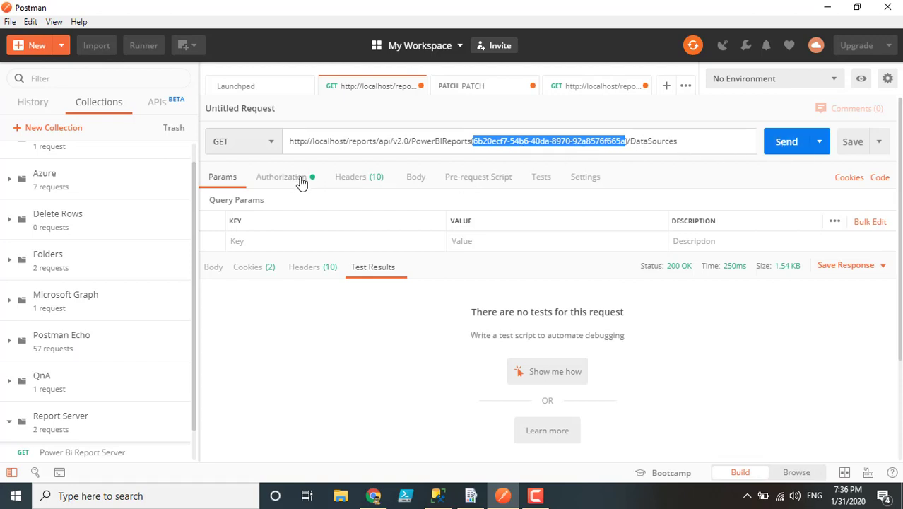
pyautogui.click(790, 144)
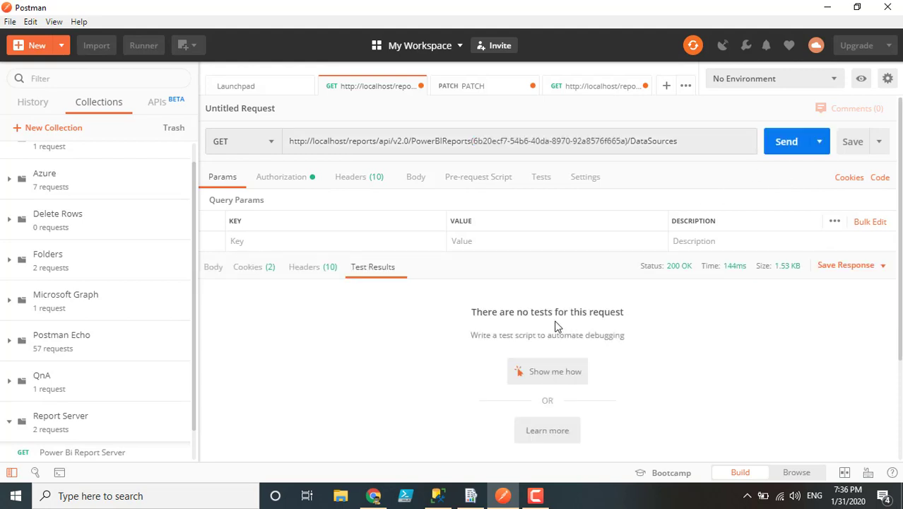
# Step: Display the DataSources JSON response body and scroll down through it
pyautogui.click(213, 267)
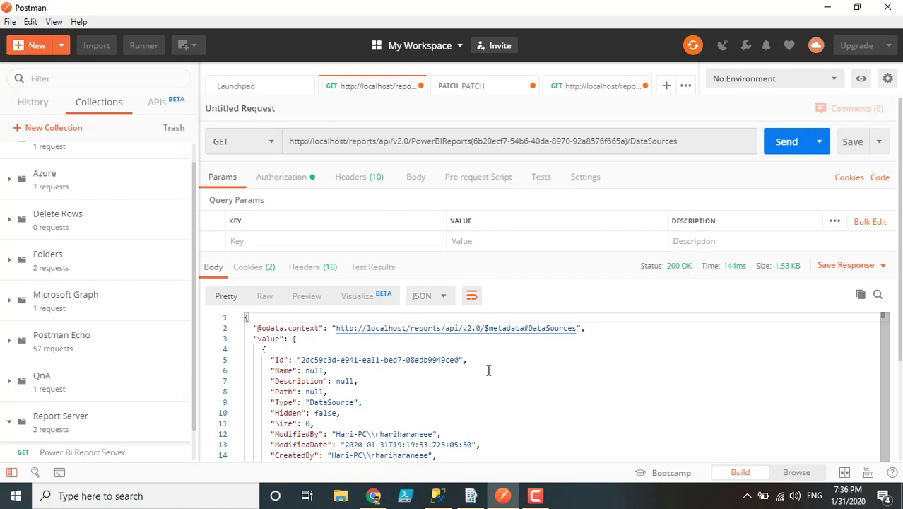
pyautogui.scroll(-3, 487, 370)
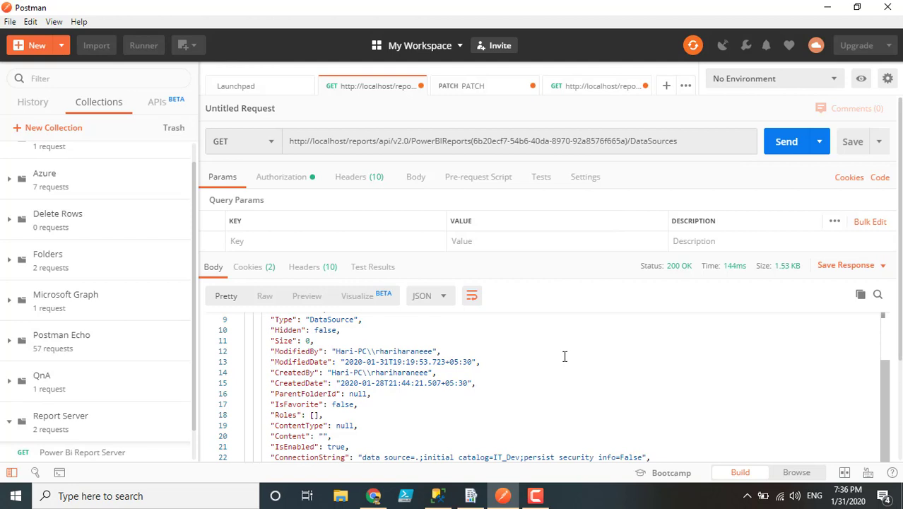
pyautogui.scroll(-3, 538, 392)
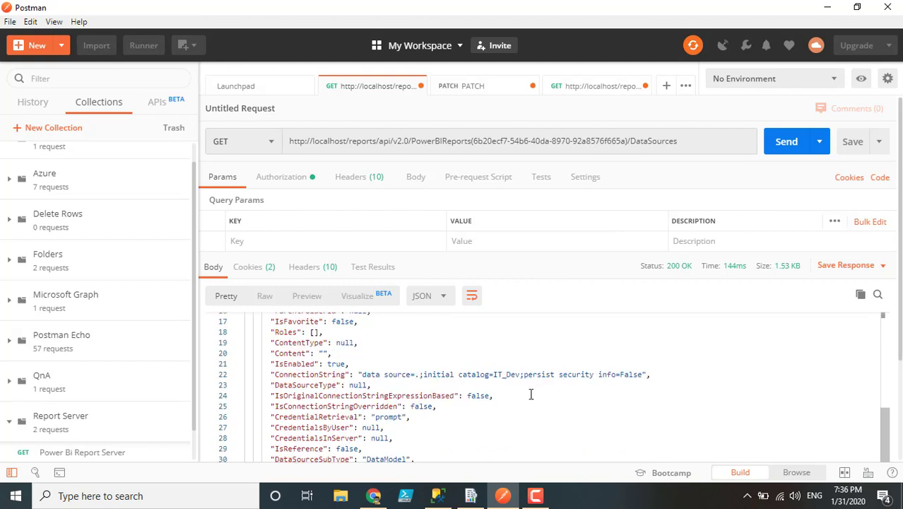
pyautogui.scroll(-3, 531, 395)
pyautogui.scroll(-2, 521, 390)
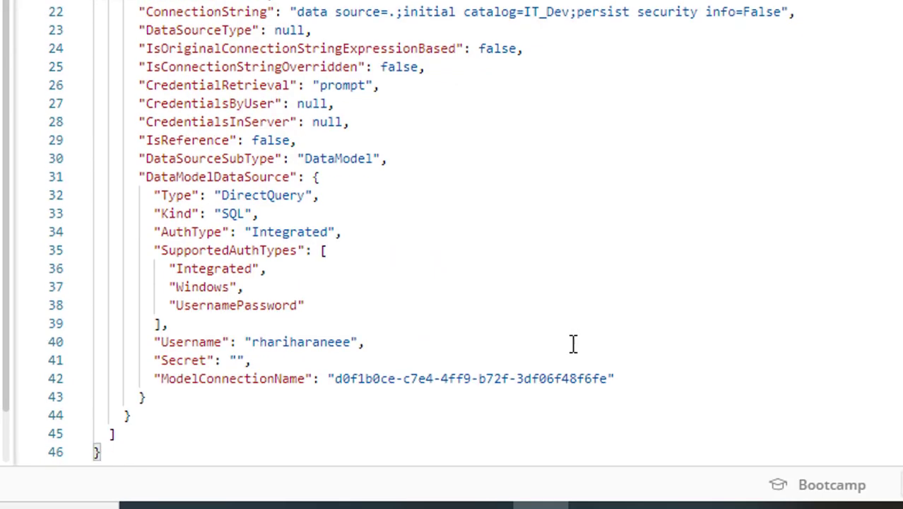
# Step: Highlight the DirectQuery type, SQL kind, data source and IT_Dev initial catalog in the connection string
pyautogui.doubleClick(265, 196)
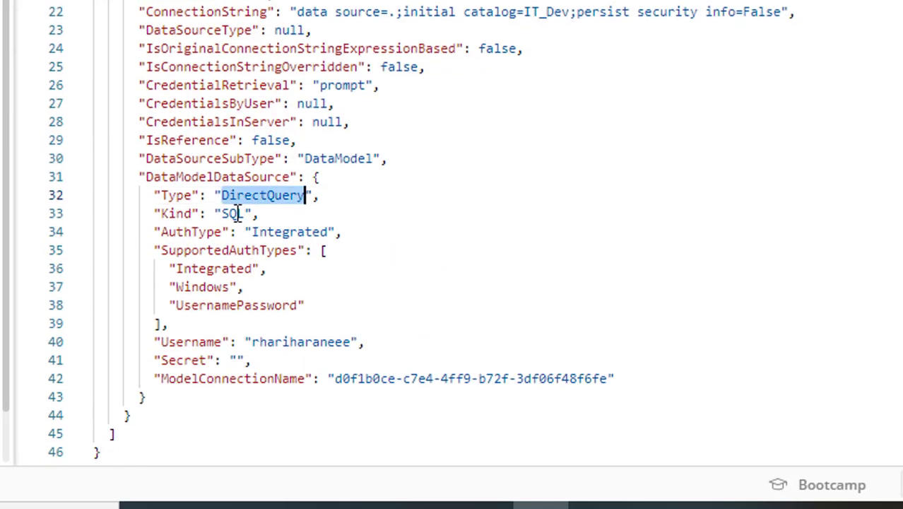
pyautogui.doubleClick(237, 213)
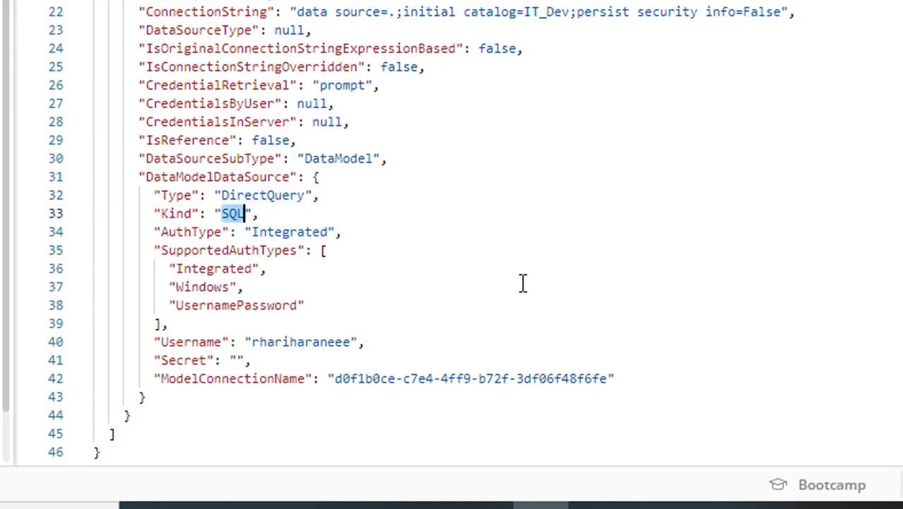
pyautogui.scroll(3, 523, 283)
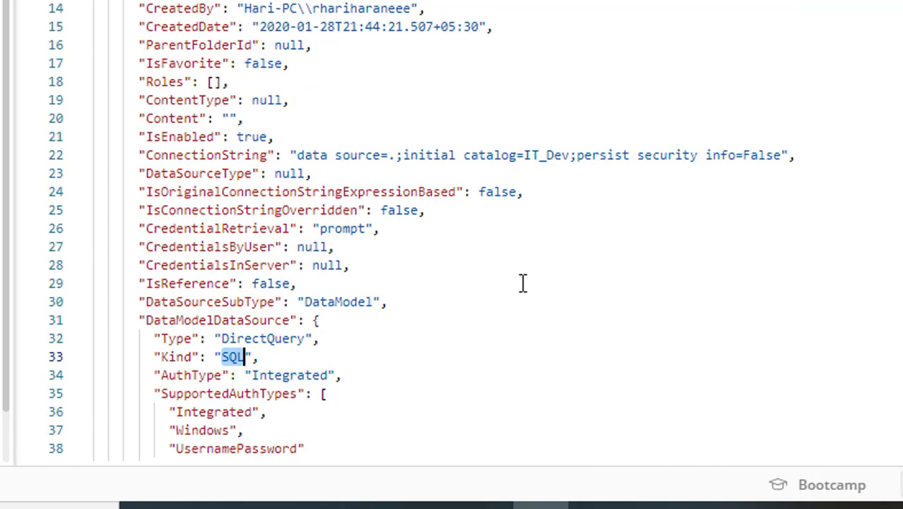
pyautogui.doubleClick(391, 155)
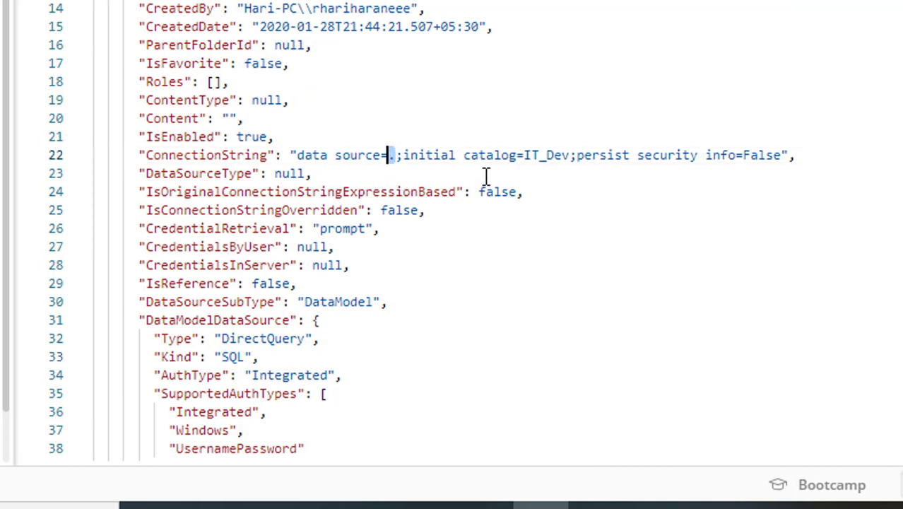
pyautogui.moveTo(526, 155); pyautogui.dragTo(571, 155)
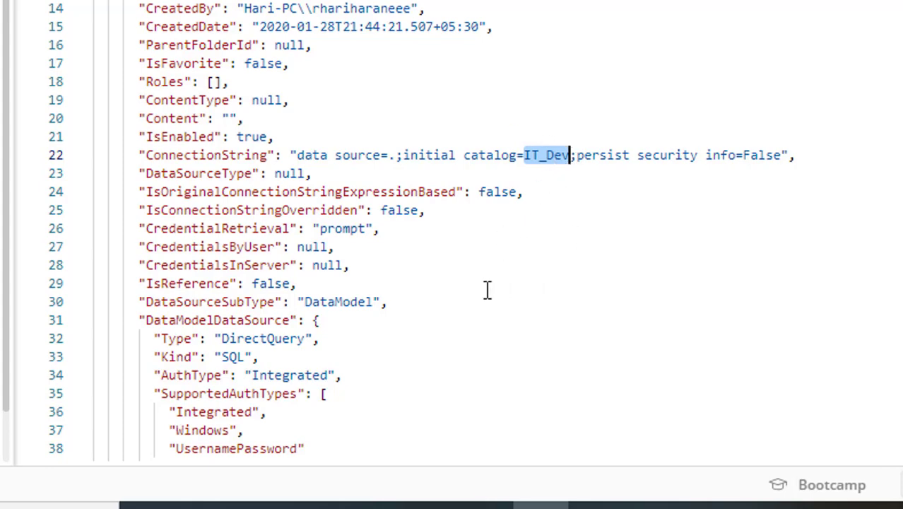
pyautogui.scroll(-3, 487, 290)
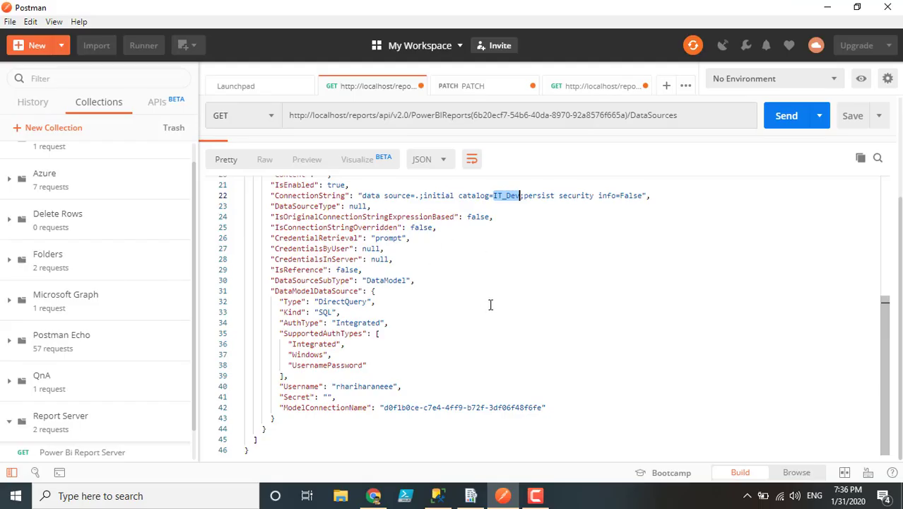
pyautogui.scroll(5, 506, 361)
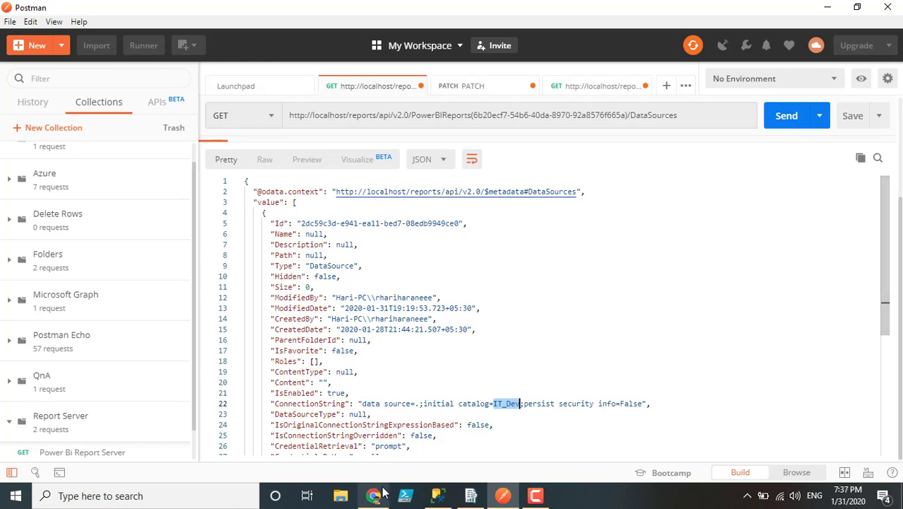
pyautogui.moveTo(373, 495)
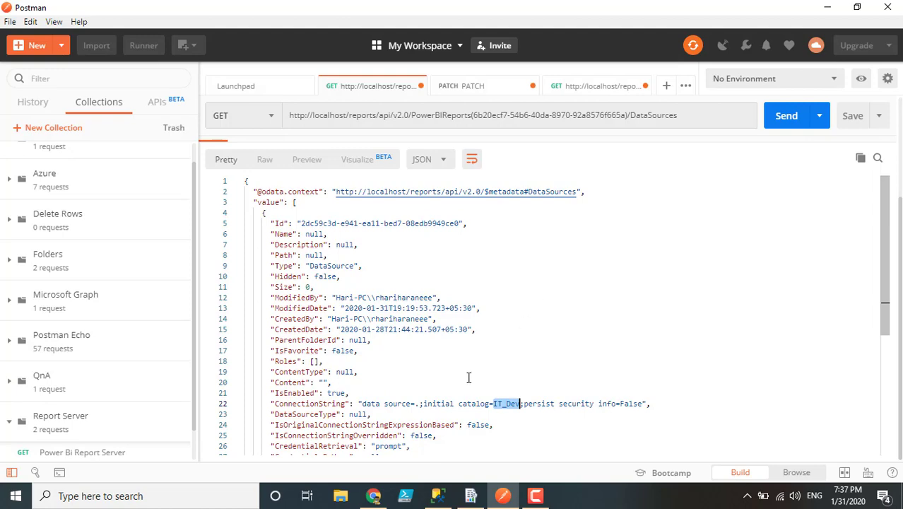
# Step: Open the Points Direct Q report in Power BI Report Server to check its pie chart
pyautogui.click(373, 496)
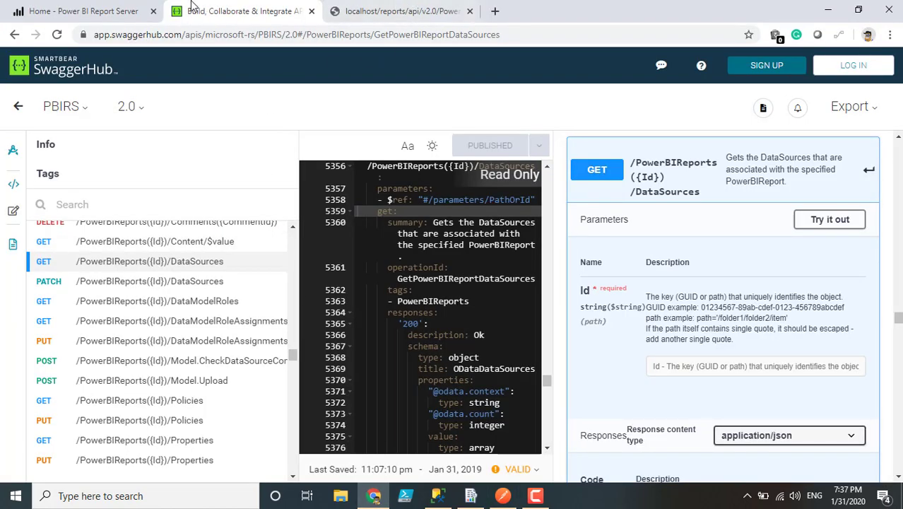
pyautogui.click(121, 8)
pyautogui.click(403, 225)
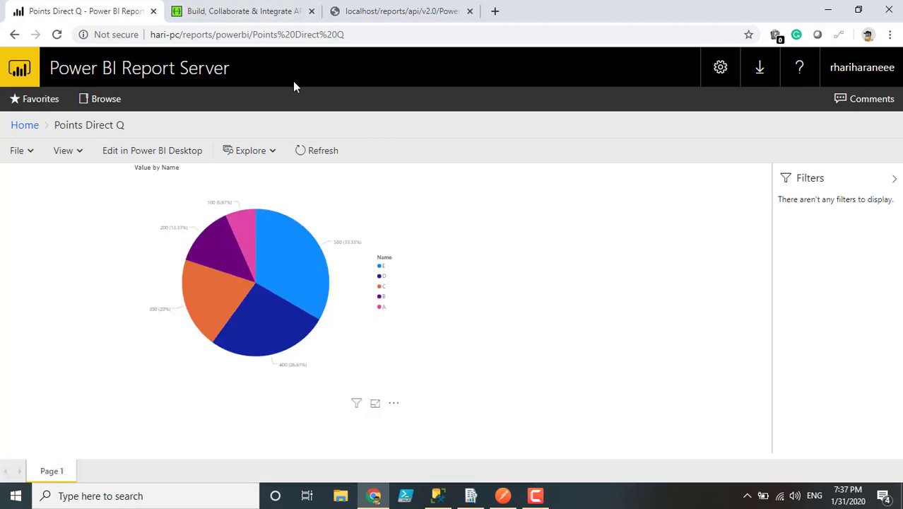
# Step: Show SwaggerHub's PATCH /PowerBIReports({Id})/DataSources operation and scroll through its DataSources body example
pyautogui.click(240, 11)
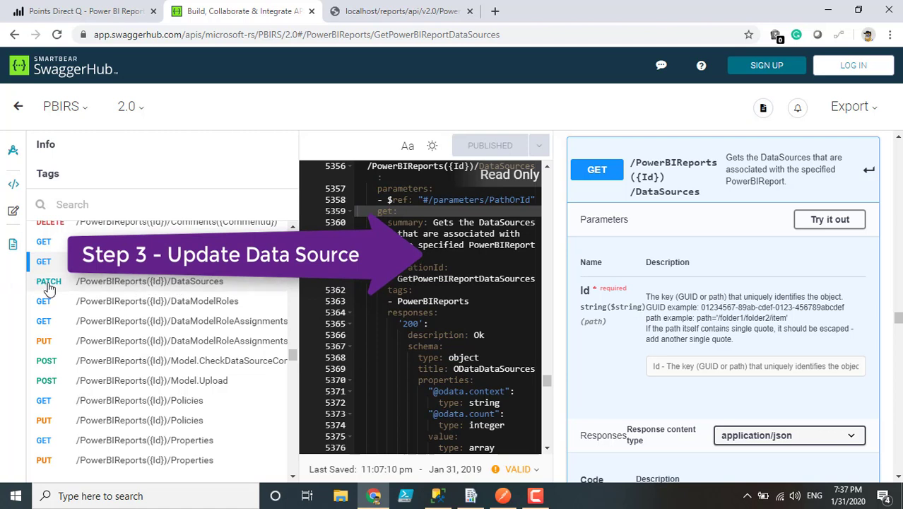
pyautogui.click(127, 281)
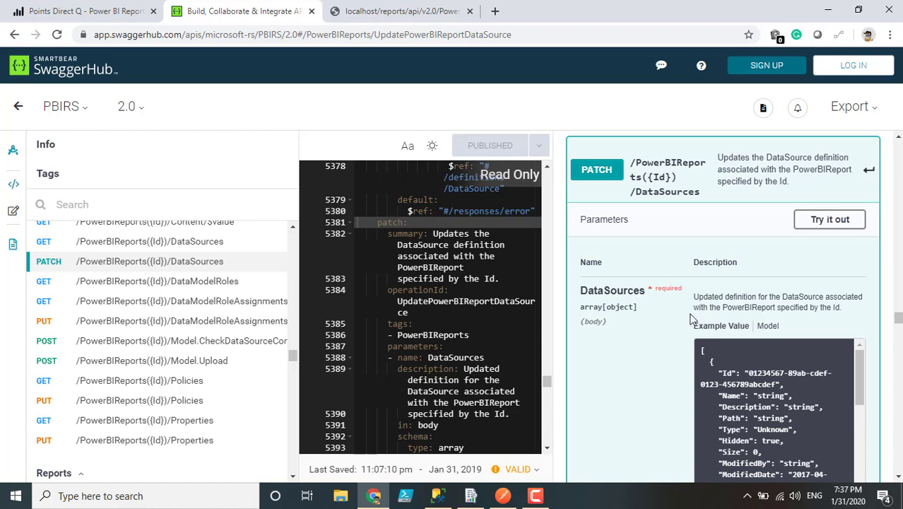
pyautogui.moveTo(606, 321); pyautogui.dragTo(585, 320)
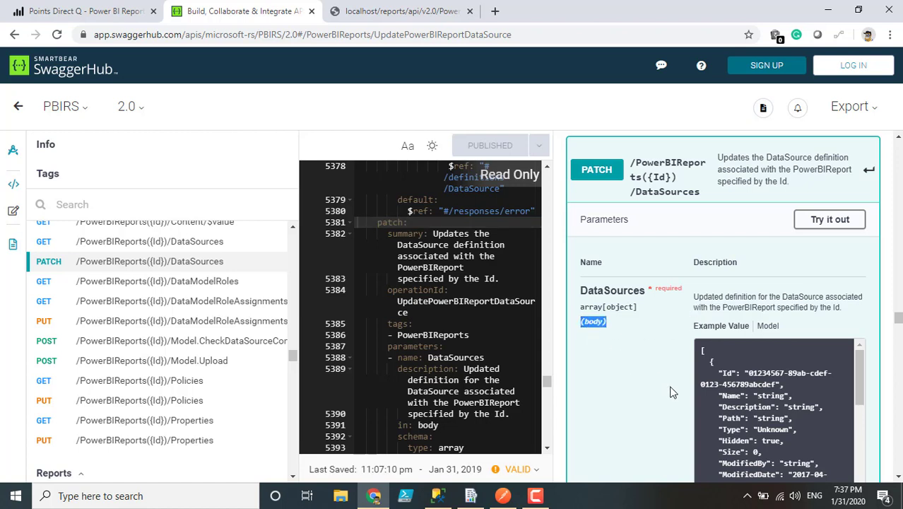
pyautogui.scroll(-2, 722, 396)
pyautogui.scroll(-2, 622, 397)
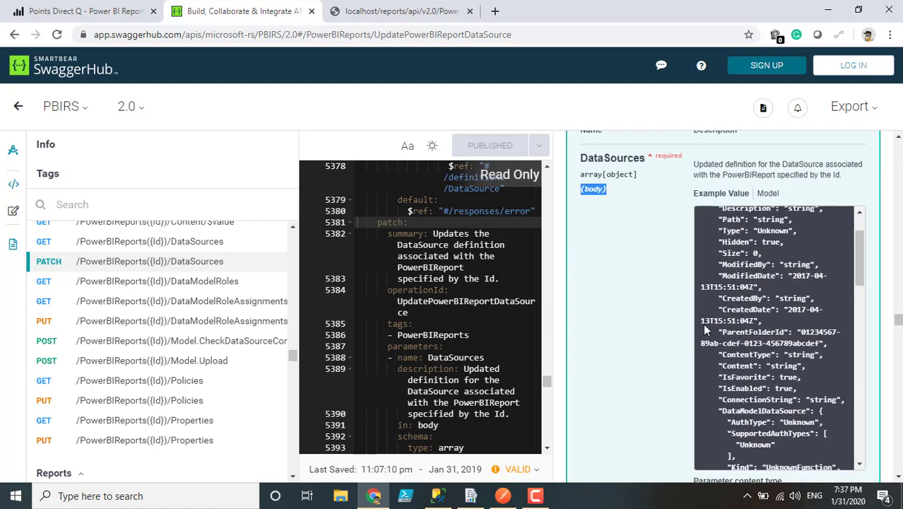
pyautogui.scroll(-4, 747, 301)
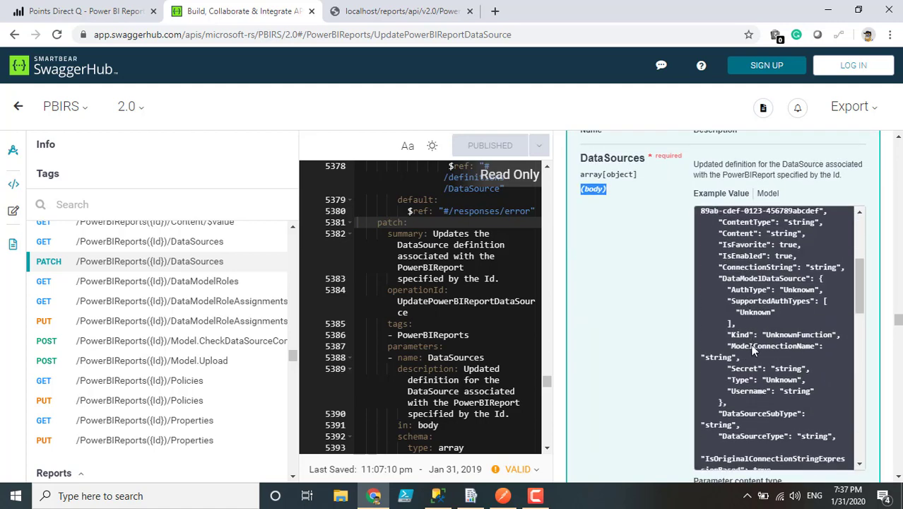
pyautogui.scroll(-6, 756, 375)
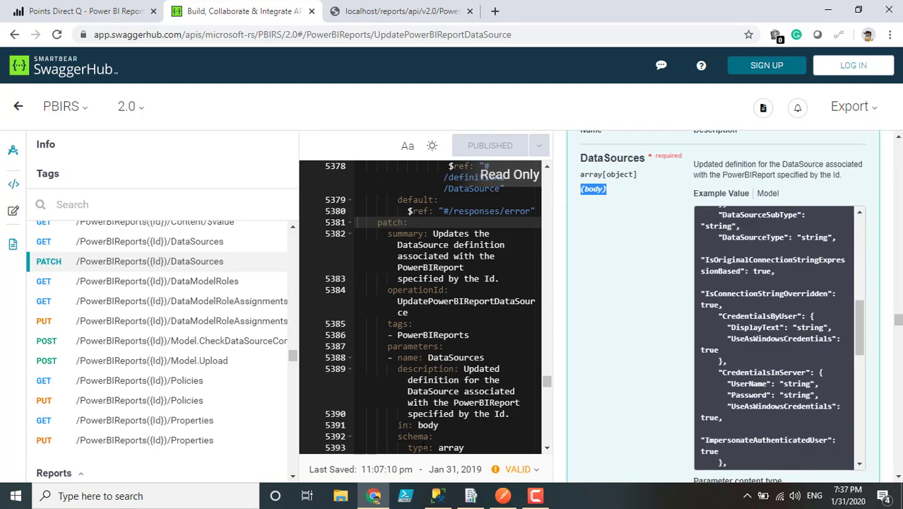
# Step: Copy the IT_Dev data source JSON from the GET DataSources response, then move to the PATCH request
pyautogui.click(373, 495)
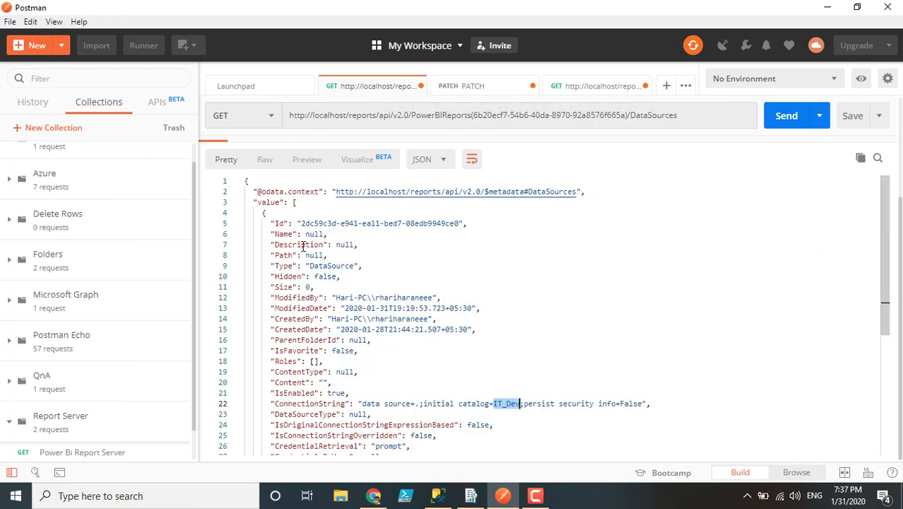
pyautogui.click(524, 344)
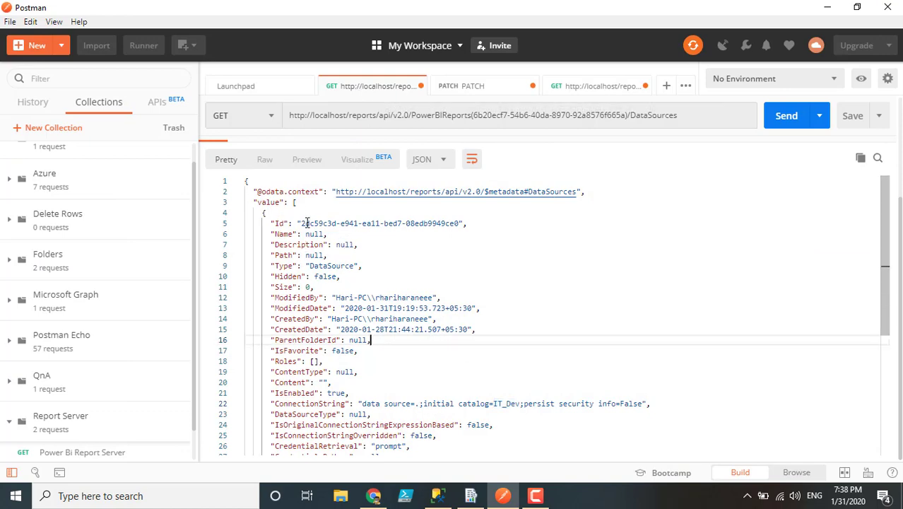
pyautogui.moveTo(292, 202); pyautogui.dragTo(282, 440)
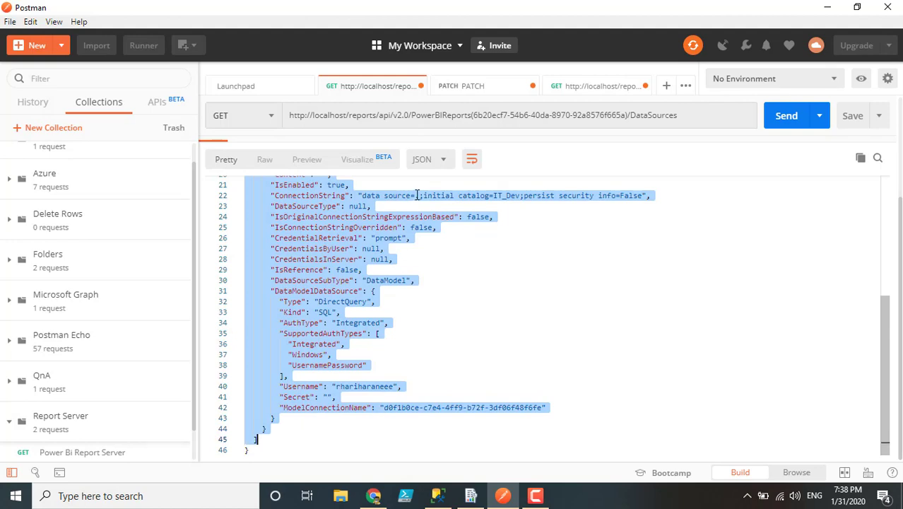
pyautogui.click(458, 88)
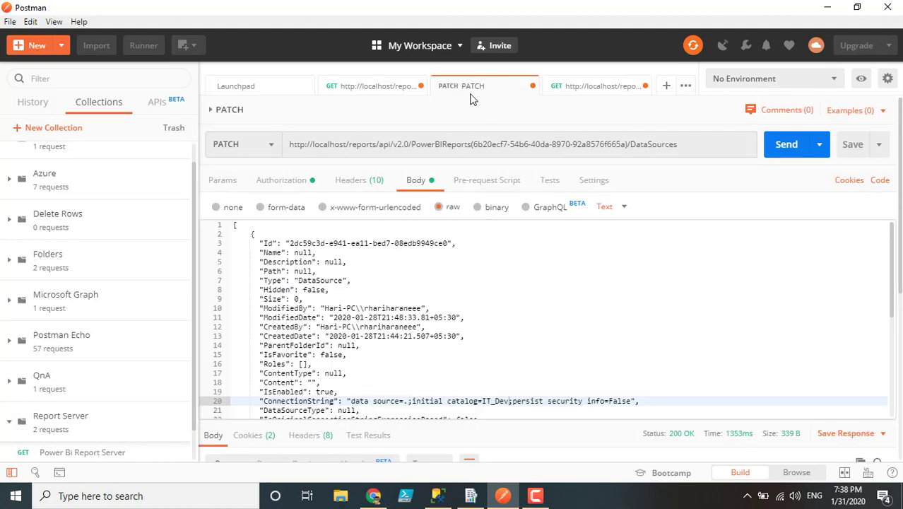
# Step: Replace the PATCH request body with the copied data source JSON
pyautogui.click(700, 146)
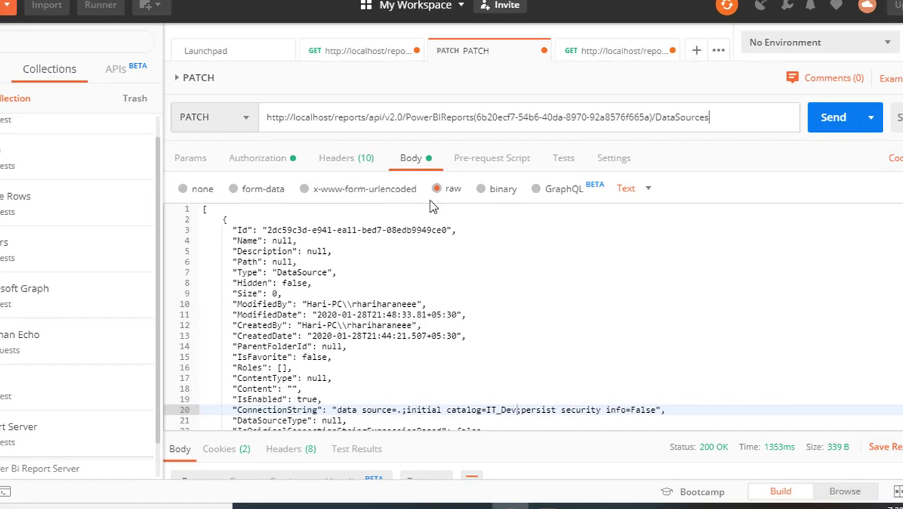
pyautogui.click(530, 315)
pyautogui.hotkey('ctrl', 'a')
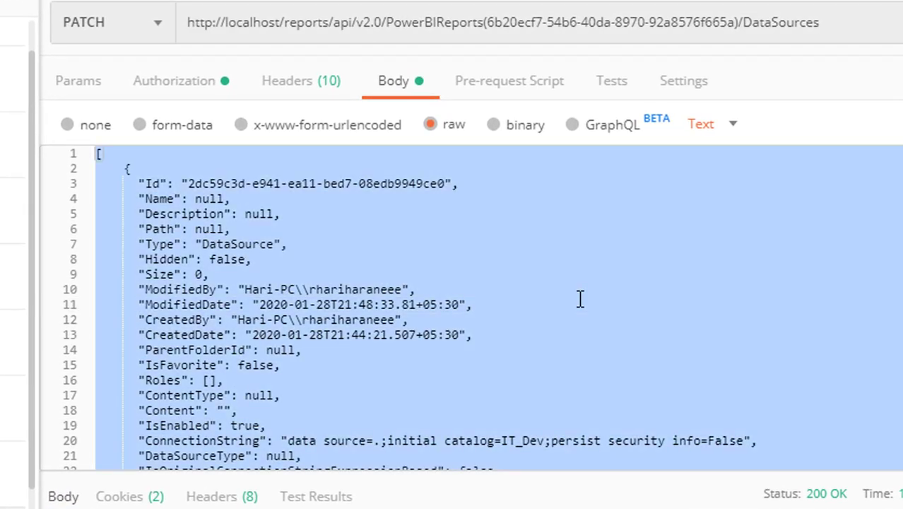
pyautogui.hotkey('ctrl', 'End')
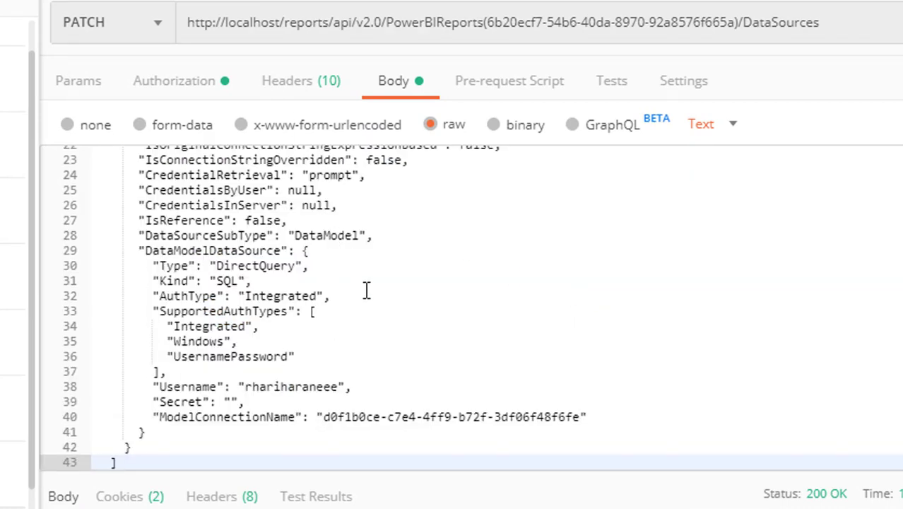
pyautogui.scroll(10, 366, 289)
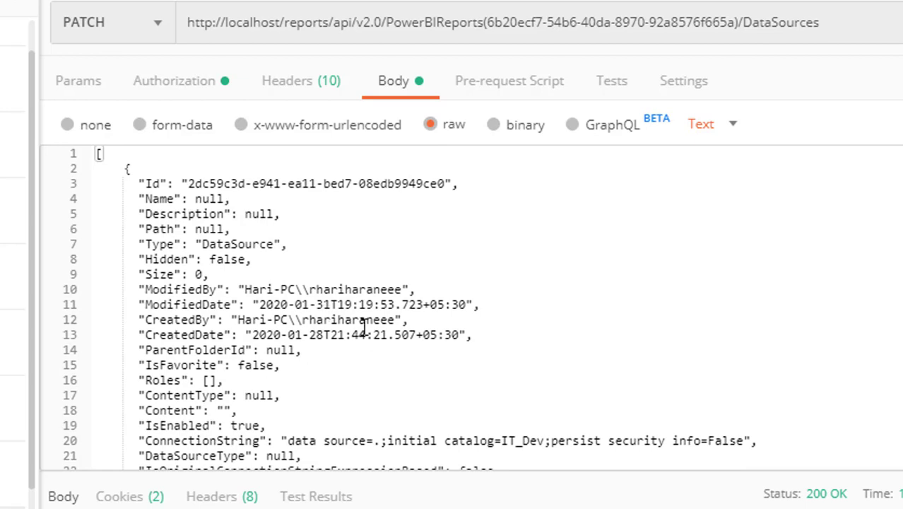
pyautogui.scroll(-3, 434, 385)
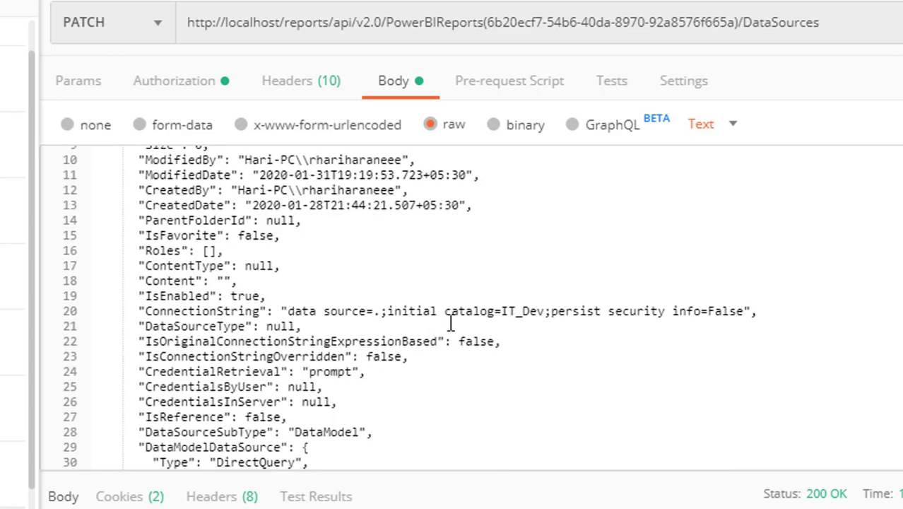
# Step: Change the connection string's initial catalog from IT_Dev to IT_Prod
pyautogui.click(537, 311)
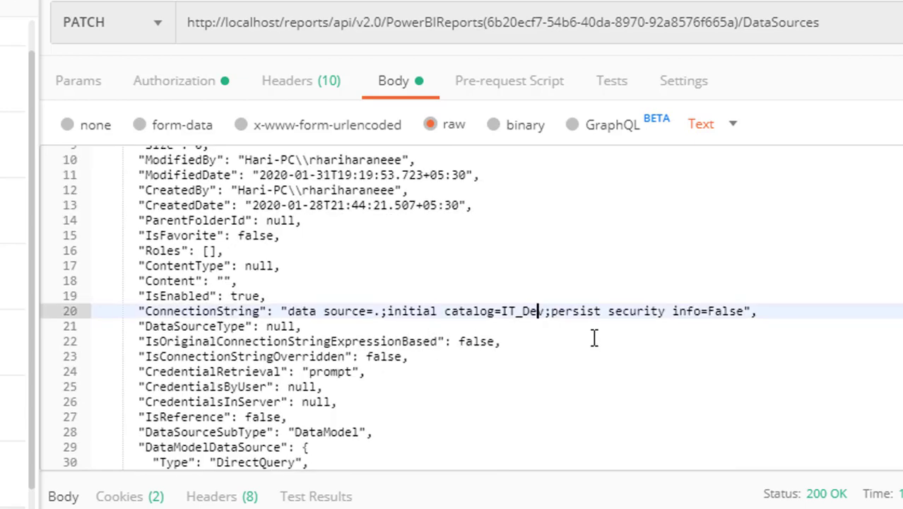
pyautogui.press('BackSpace')
pyautogui.press('BackSpace')
pyautogui.press('BackSpace')
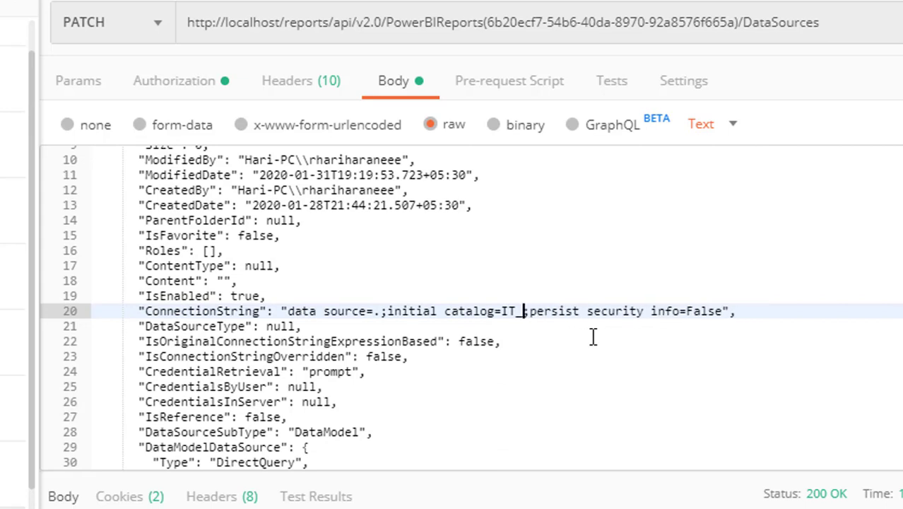
pyautogui.write('Pr')
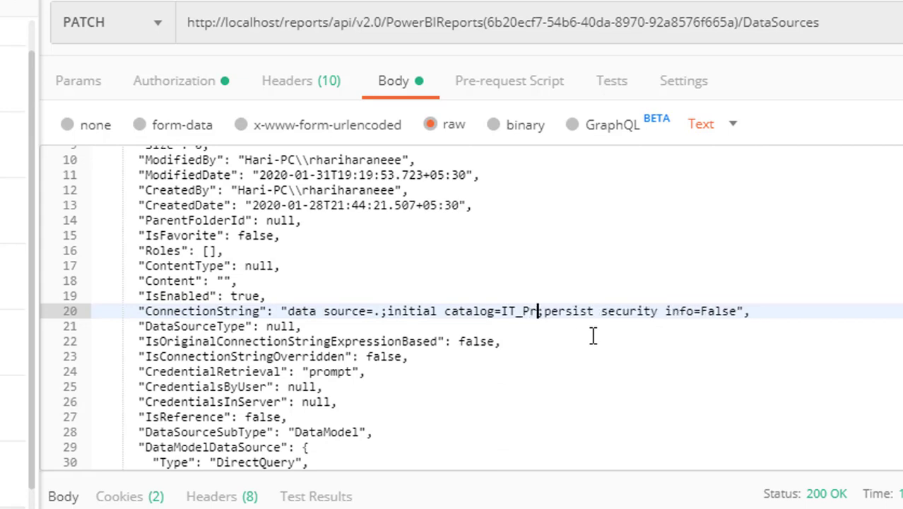
pyautogui.write('od')
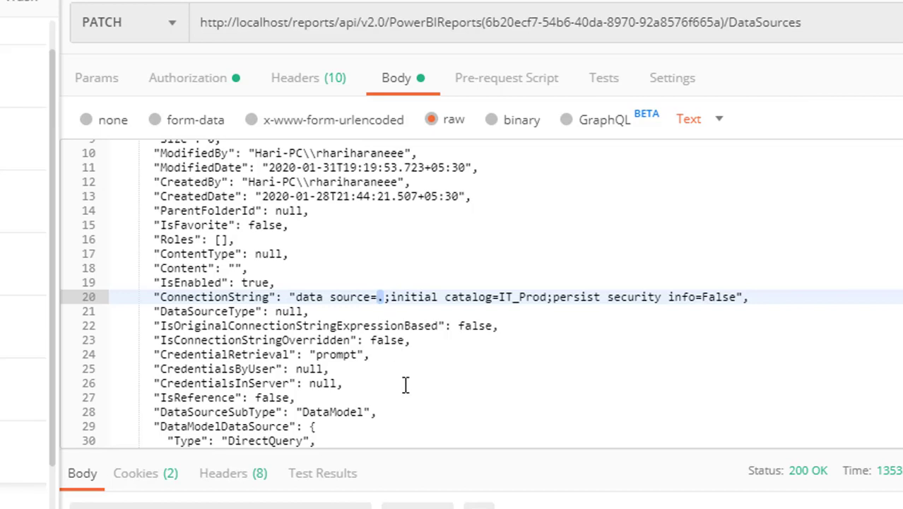
pyautogui.click(487, 369)
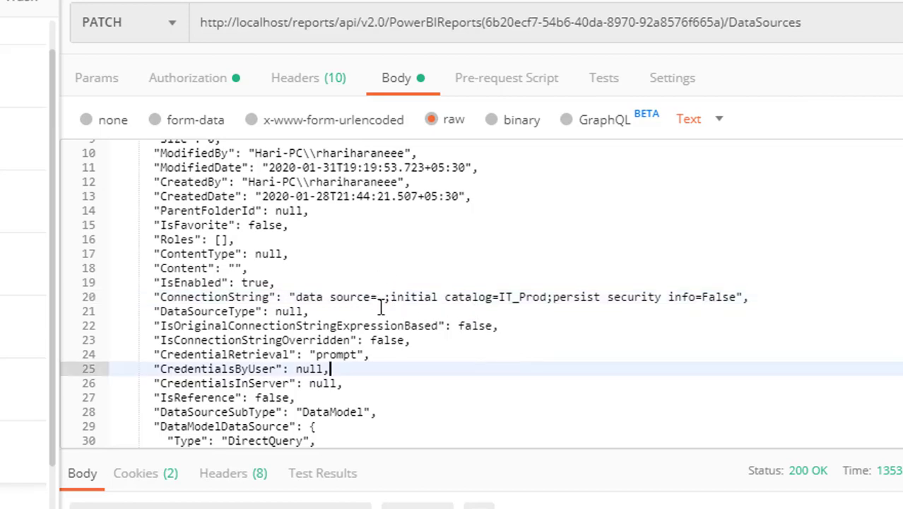
# Step: Enter the account password as the Secret value in the request body
pyautogui.scroll(-5, 438, 318)
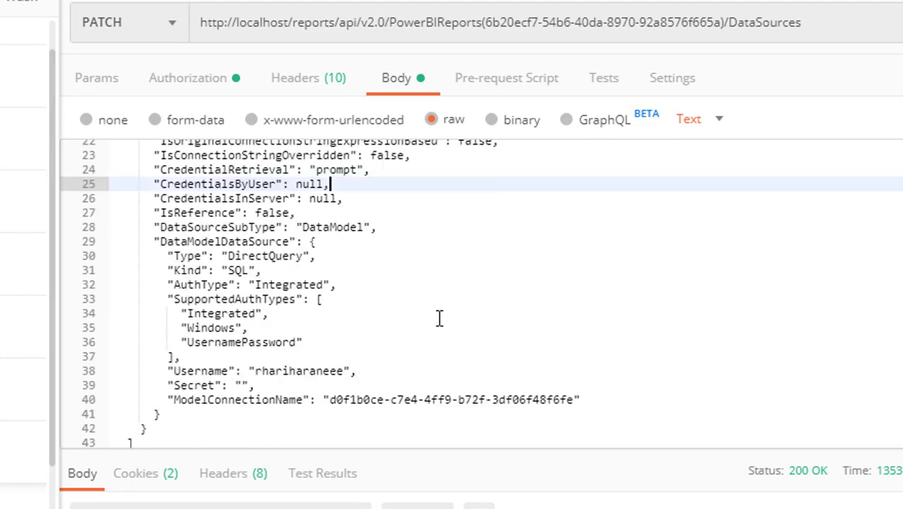
pyautogui.click(241, 385)
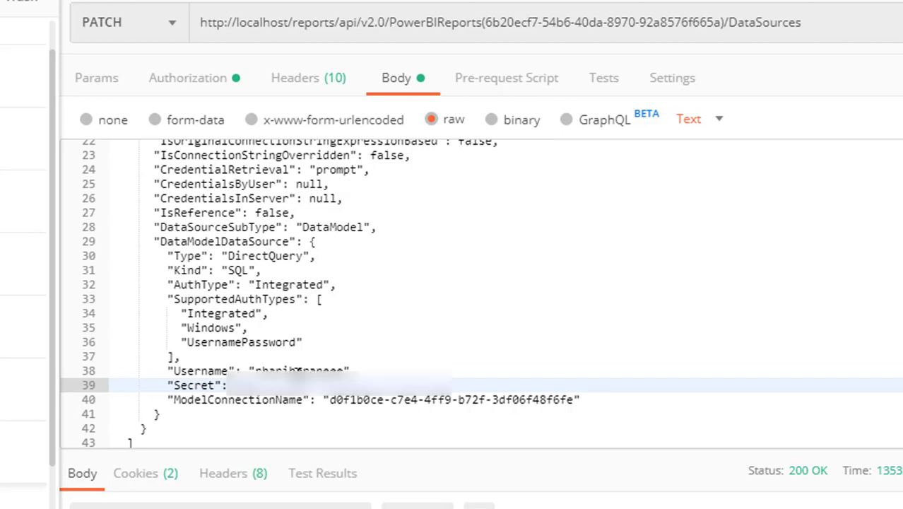
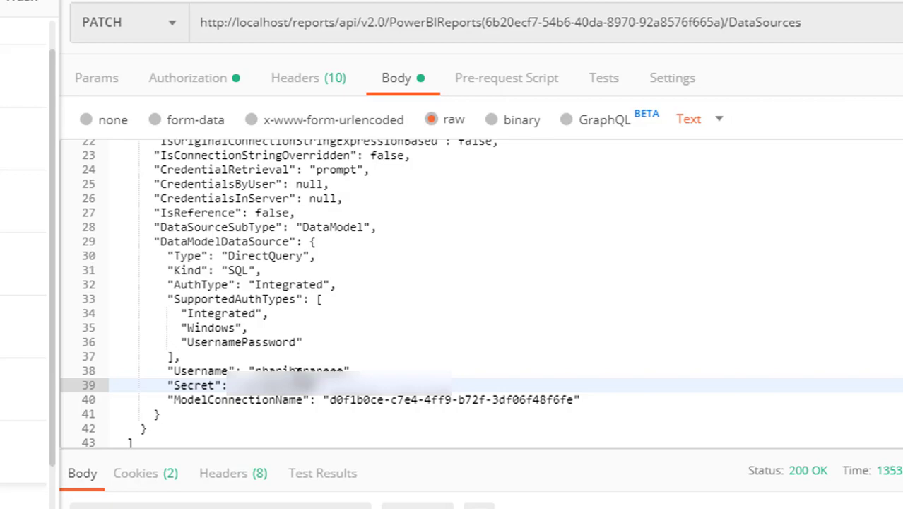
pyautogui.scroll(5, 396, 354)
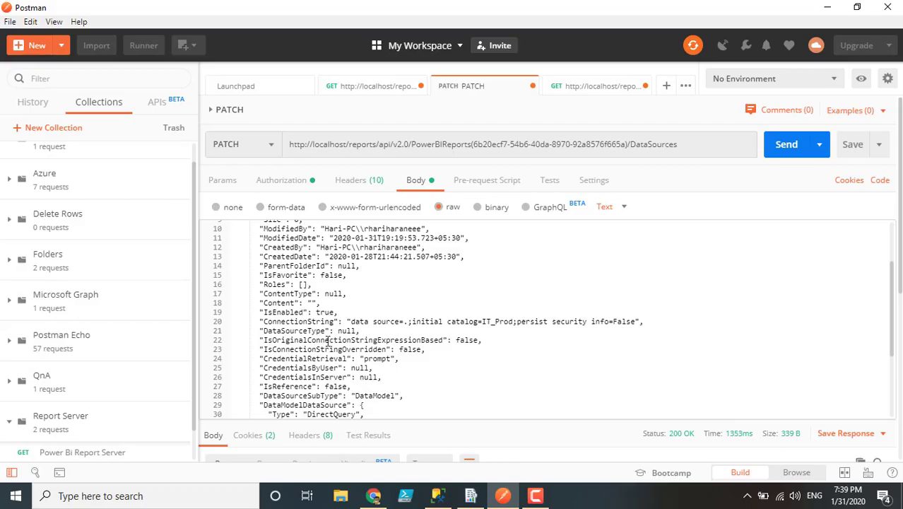
pyautogui.scroll(-1, 327, 342)
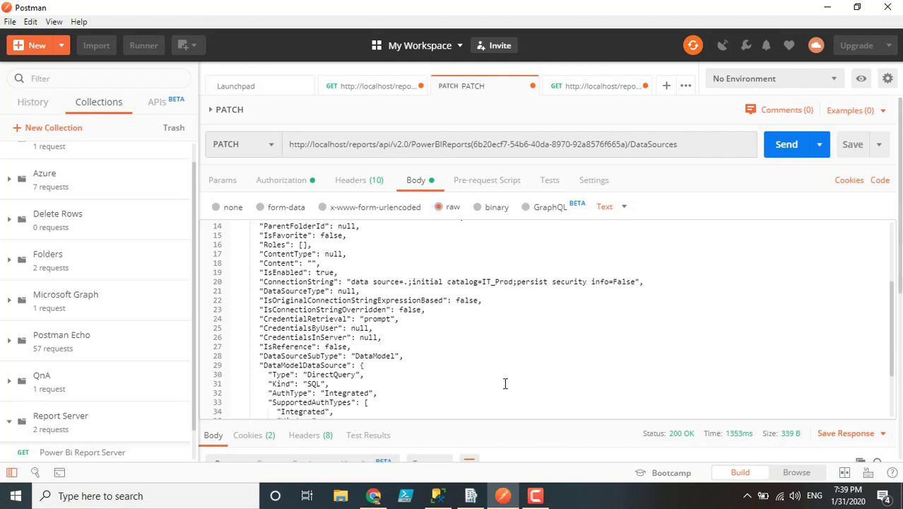
# Step: Send the PATCH DataSources request and get a 200 OK response
pyautogui.scroll(1, 534, 383)
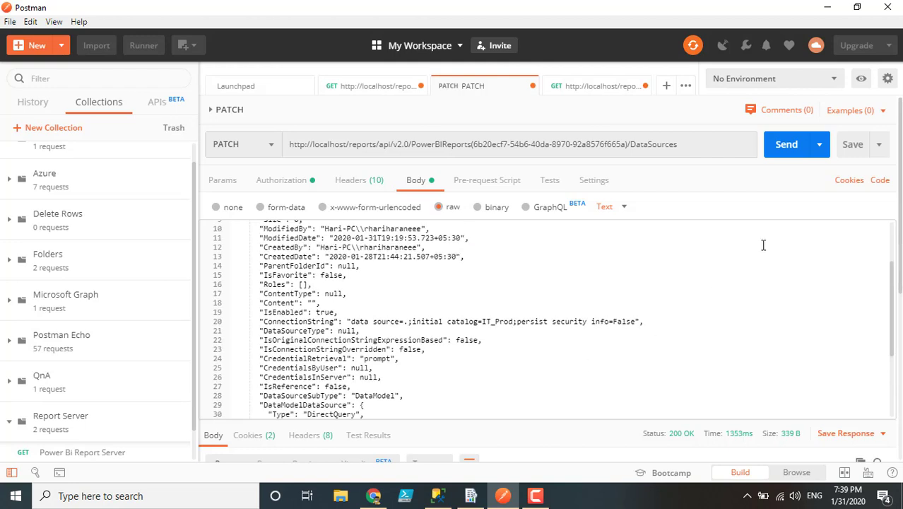
pyautogui.click(788, 146)
# Step: Verify in Manage > Data sources that Points Direct Q uses initial catalog IT_Prod, then reopen the report
pyautogui.moveTo(370, 493)
pyautogui.click(374, 435)
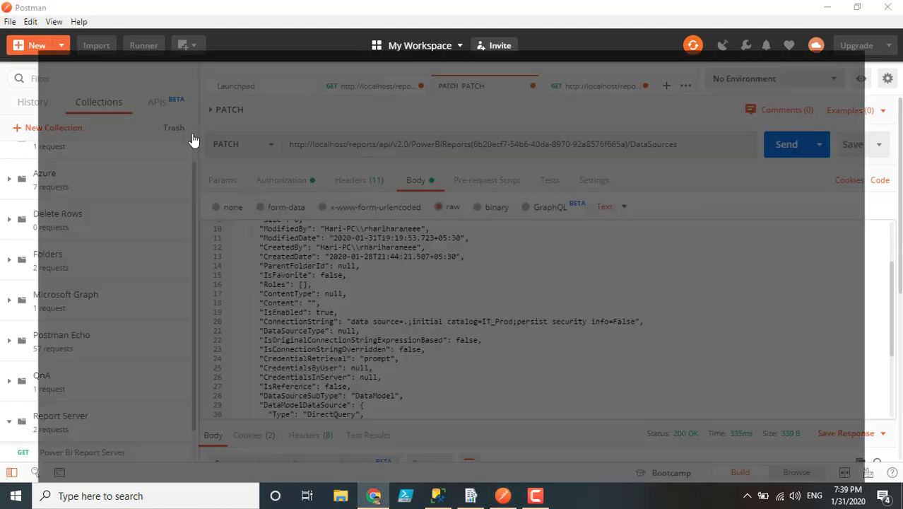
pyautogui.click(62, 10)
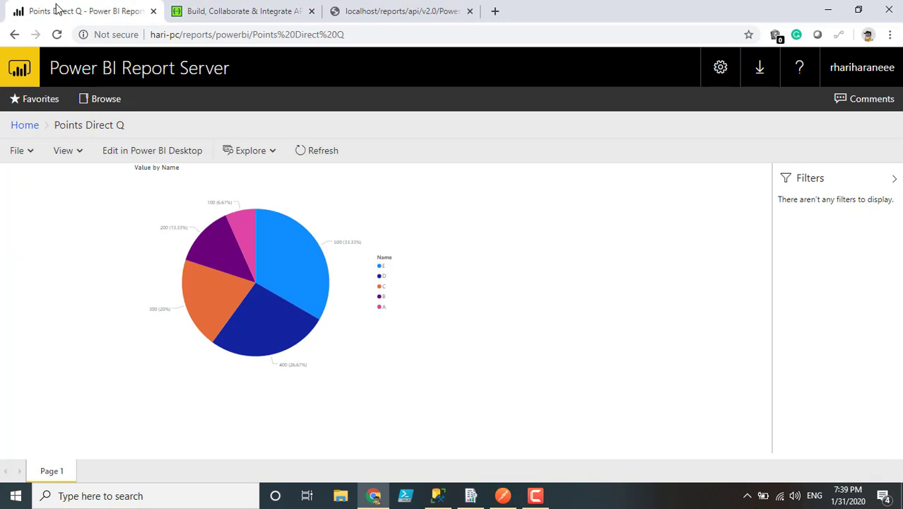
pyautogui.click(26, 129)
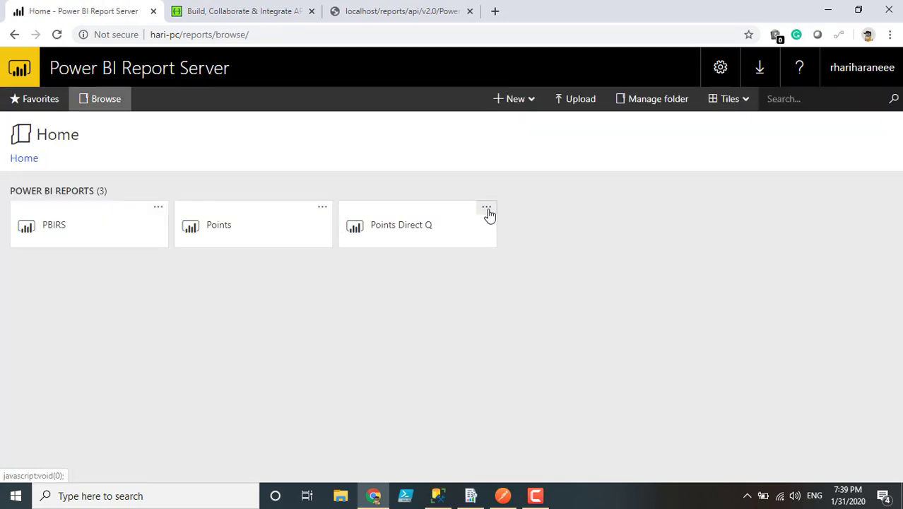
pyautogui.click(487, 209)
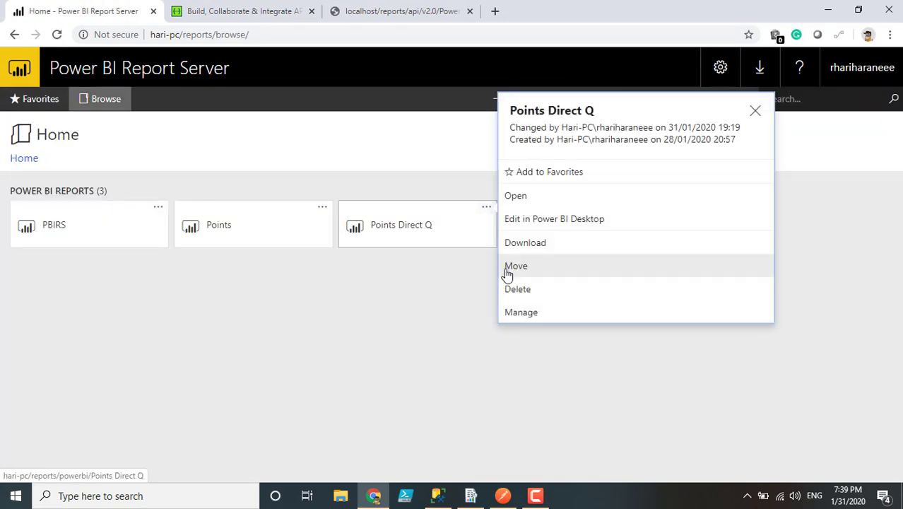
pyautogui.click(523, 314)
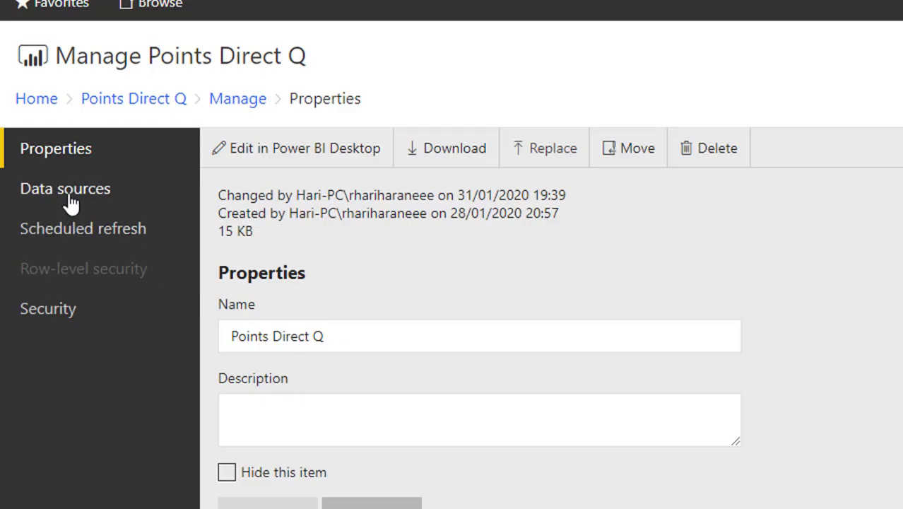
pyautogui.click(70, 201)
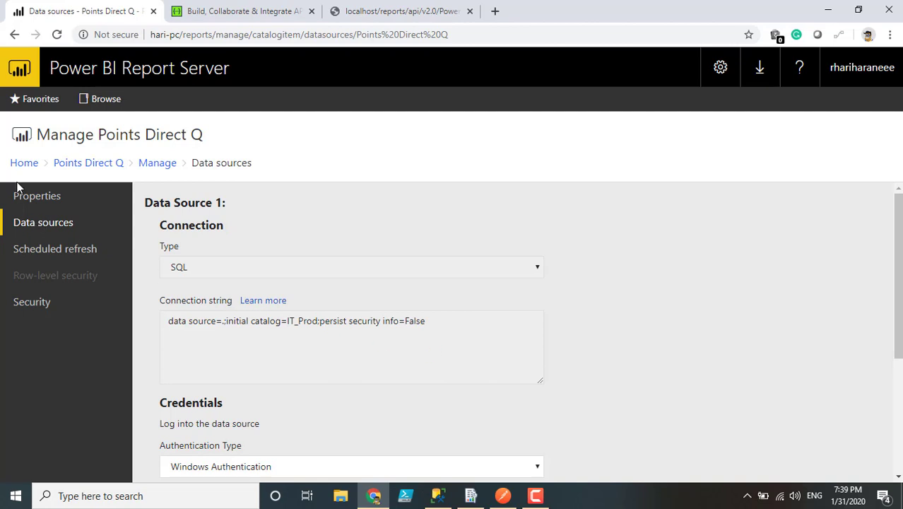
pyautogui.click(77, 165)
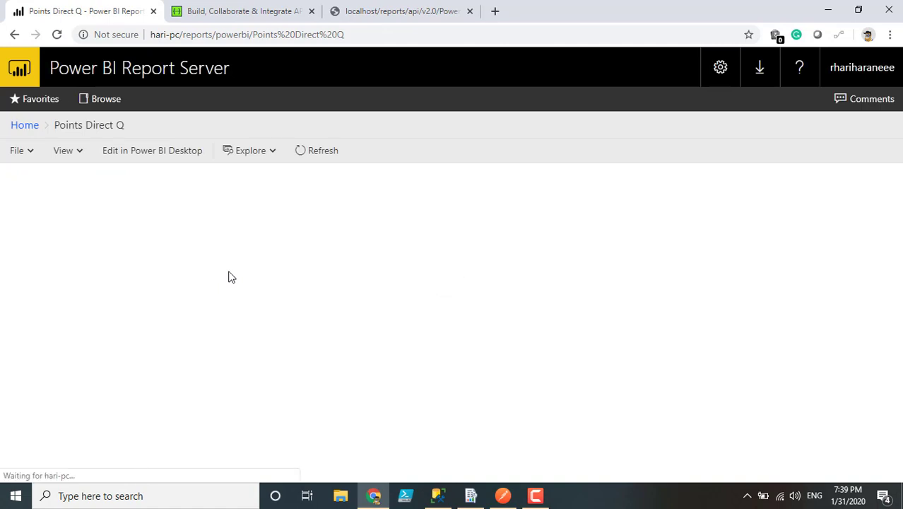
# Step: Refresh Points Direct Q to show the updated pie chart, then return to the Home list
pyautogui.click(317, 152)
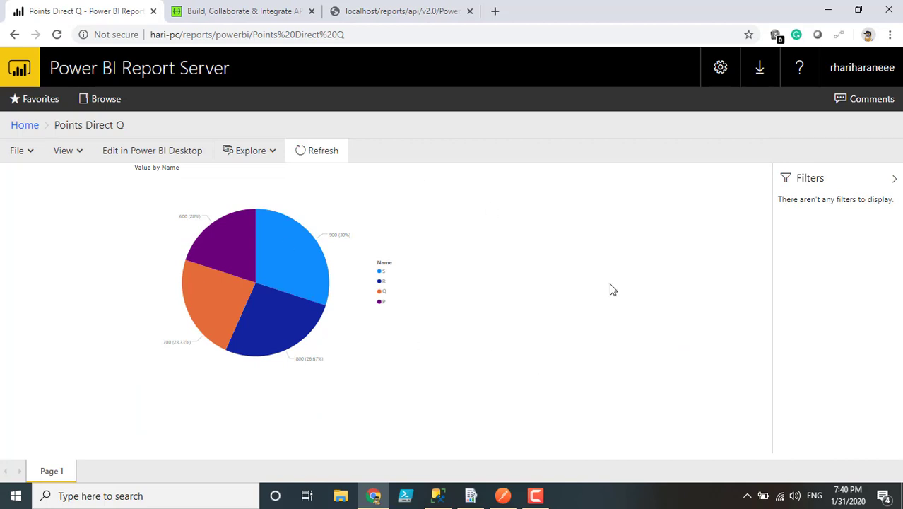
pyautogui.click(21, 127)
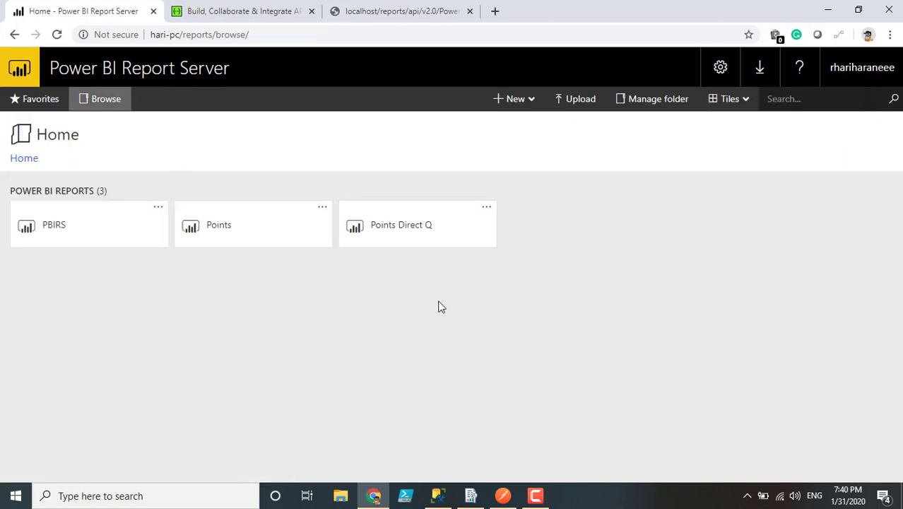